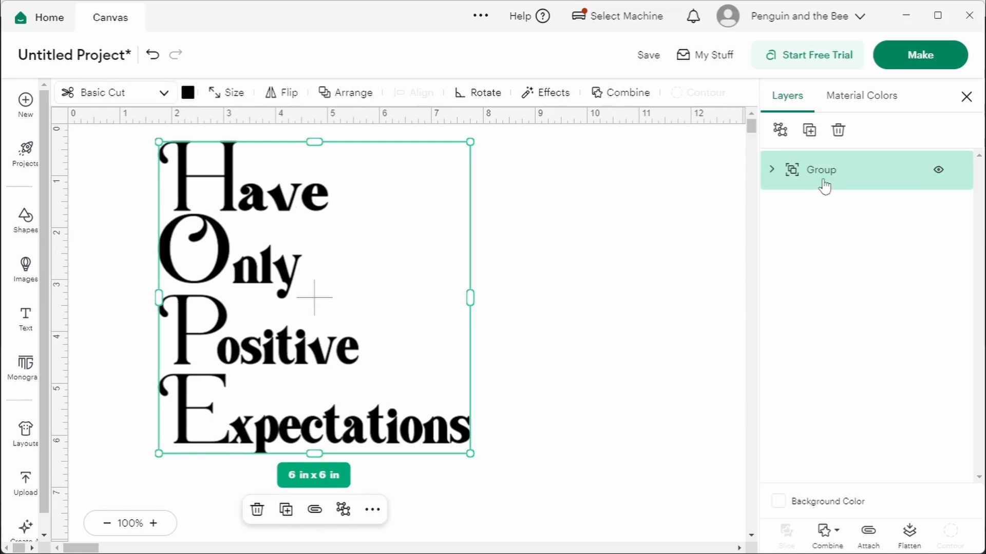
Step: Expand the design's group and check which word on the canvas each HOPE layer belongs to
left_click(772, 173)
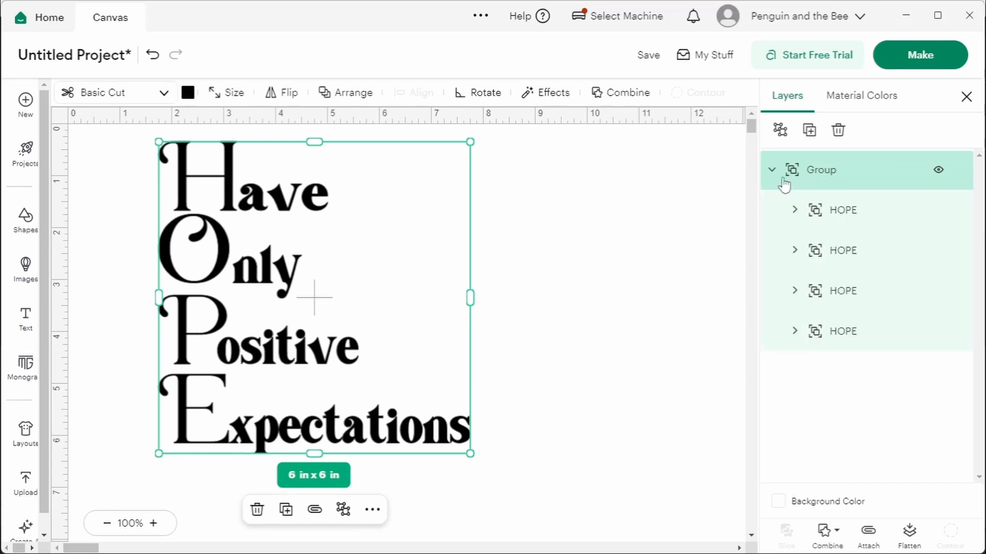
left_click(847, 221)
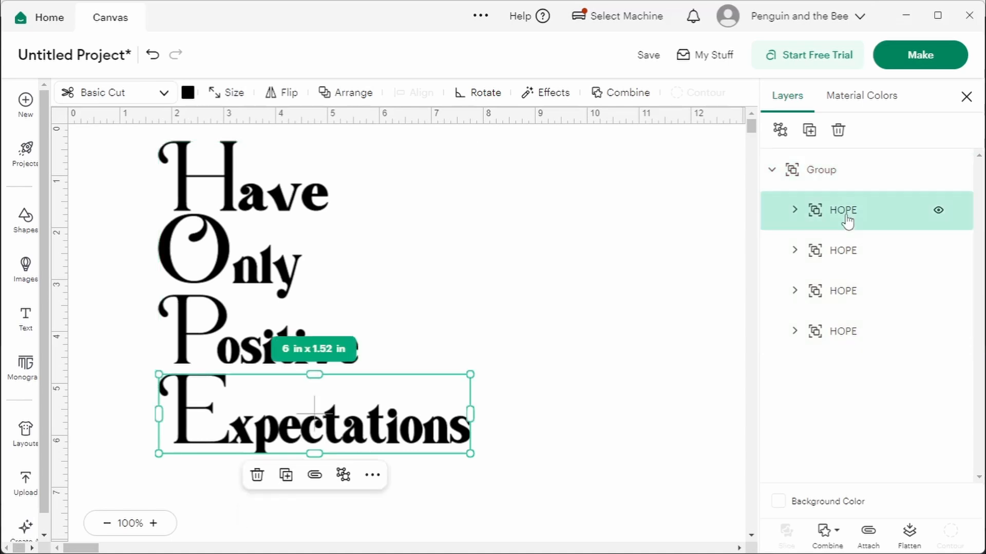
left_click(842, 252)
left_click(842, 291)
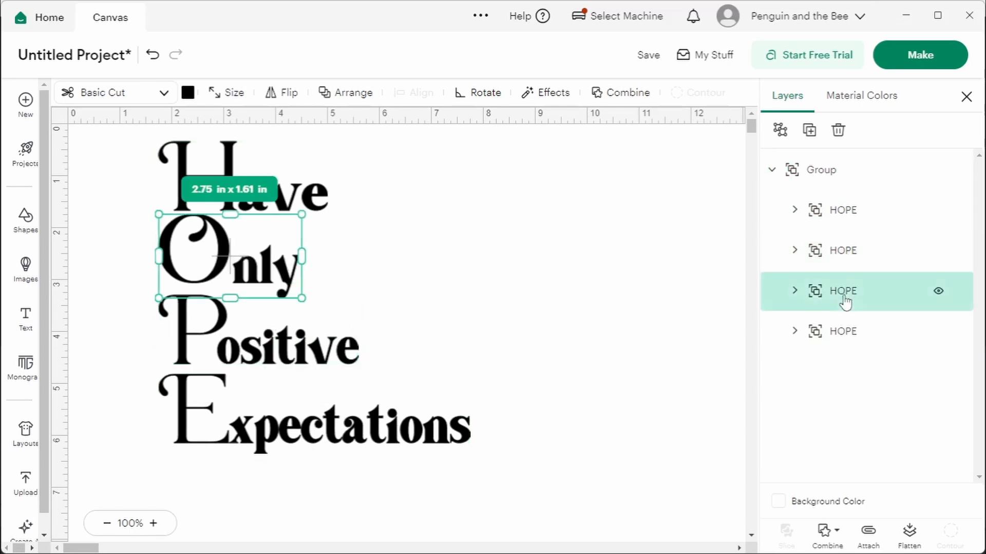
left_click(843, 336)
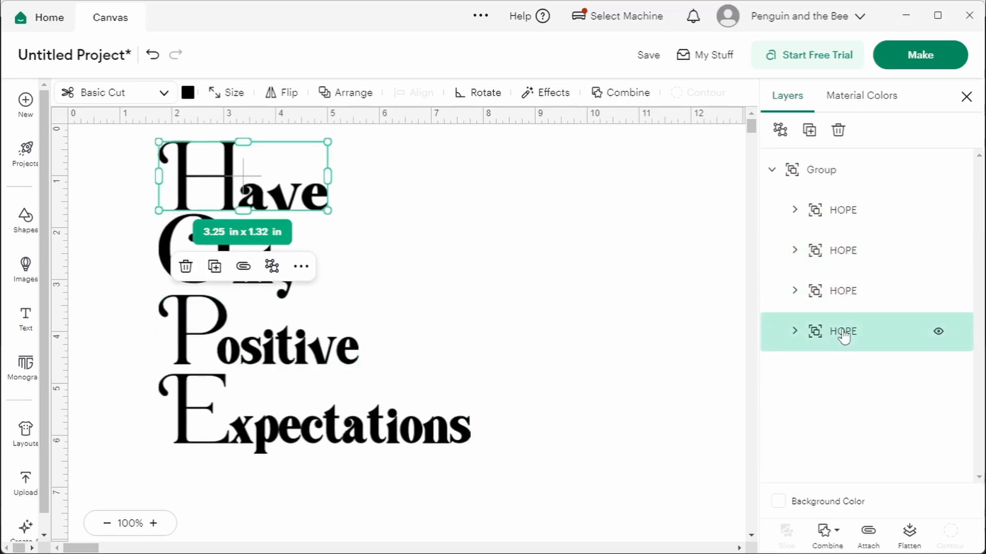
left_click(701, 223)
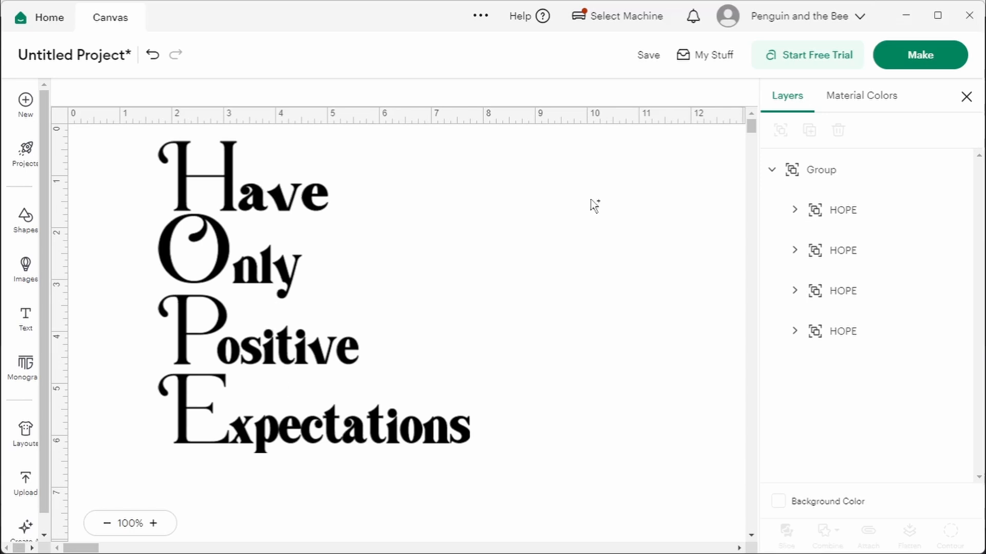
Step: Rename the layer group of the word Have as HAVE
left_click(844, 340)
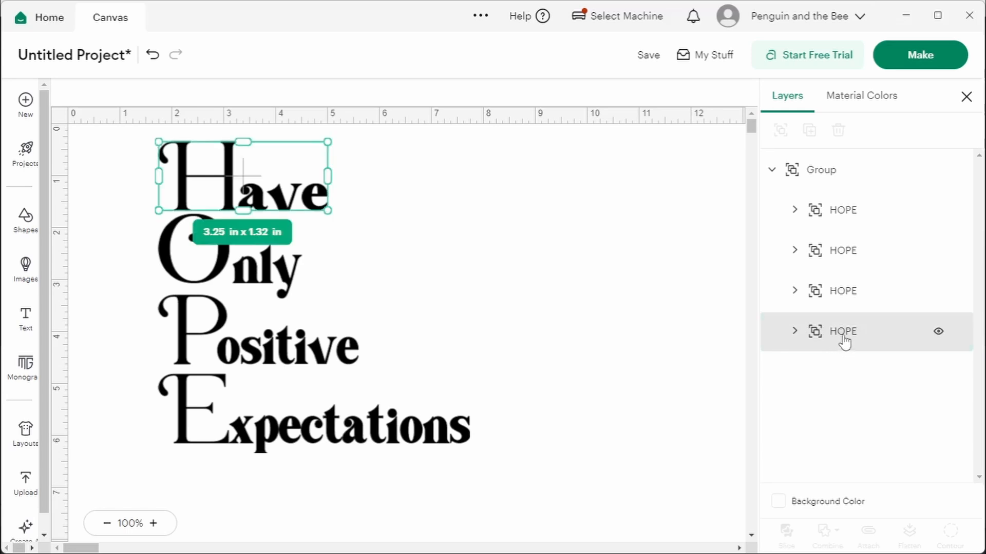
double_click(844, 340)
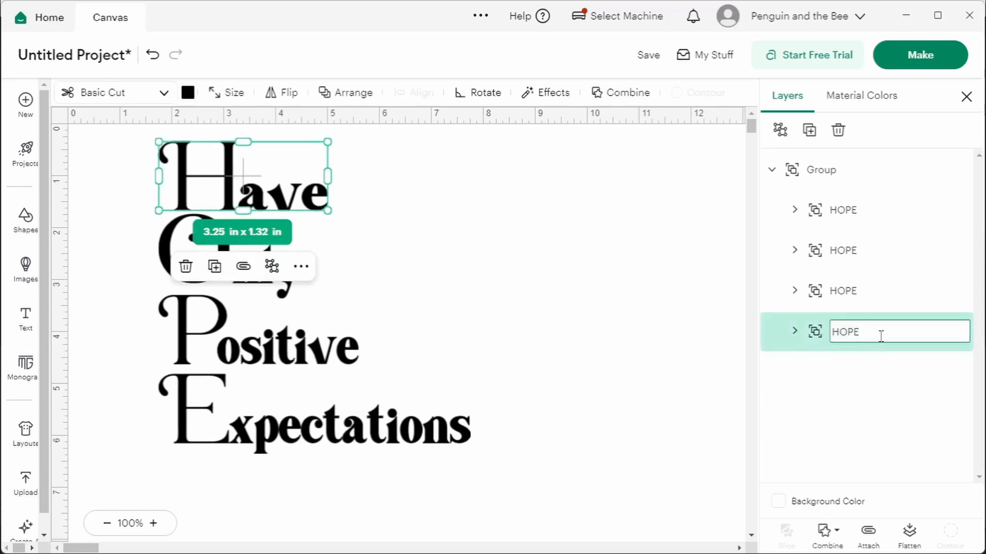
key("BackSpace")
key("BackSpace")
key("BackSpace")
key("BackSpace")
type("HAVE")
key("Return")
Step: Rename the layer groups of the words Only, Positive and Expectations as ONLY, POSITIVE and EXP
double_click(843, 293)
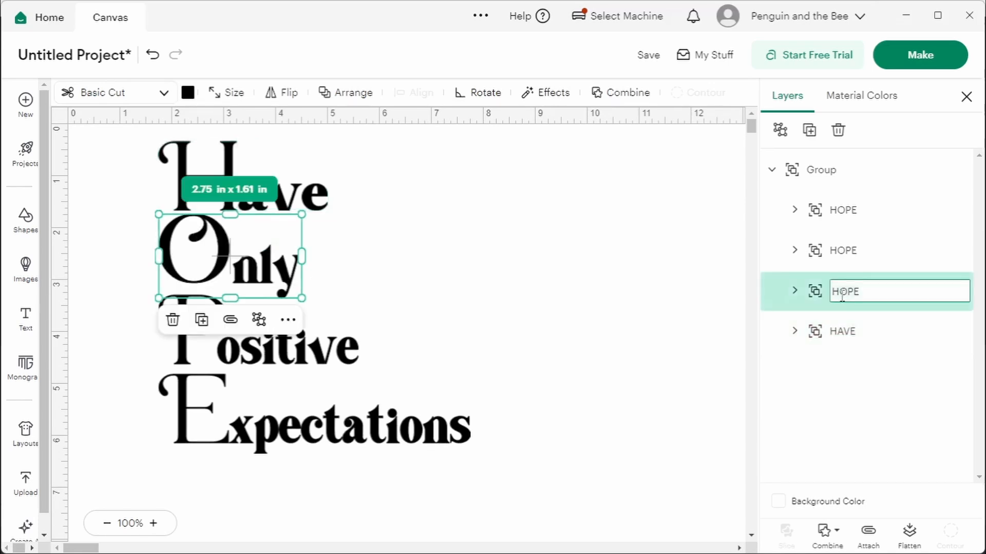
key("BackSpace")
key("BackSpace")
key("BackSpace")
key("BackSpace")
type("ONLY")
key("Return")
double_click(864, 255)
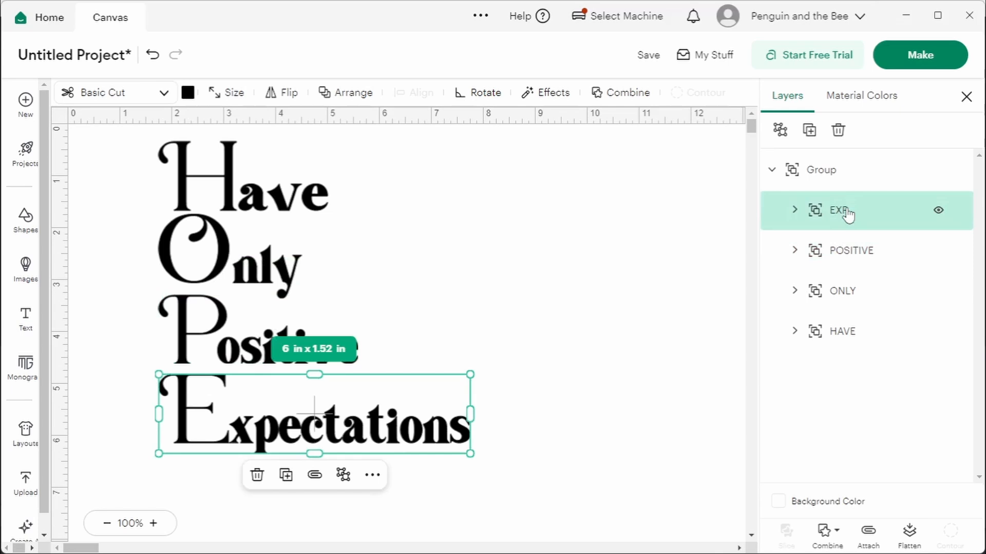
Step: Reorder the layers inside the group from top to bottom as HAVE, ONLY, POSITIVE, EXP
left_click(876, 333)
left_click_drag(876, 333, 854, 195)
left_click_drag(854, 311, 848, 242)
left_click_drag(854, 337, 836, 288)
left_click(654, 273)
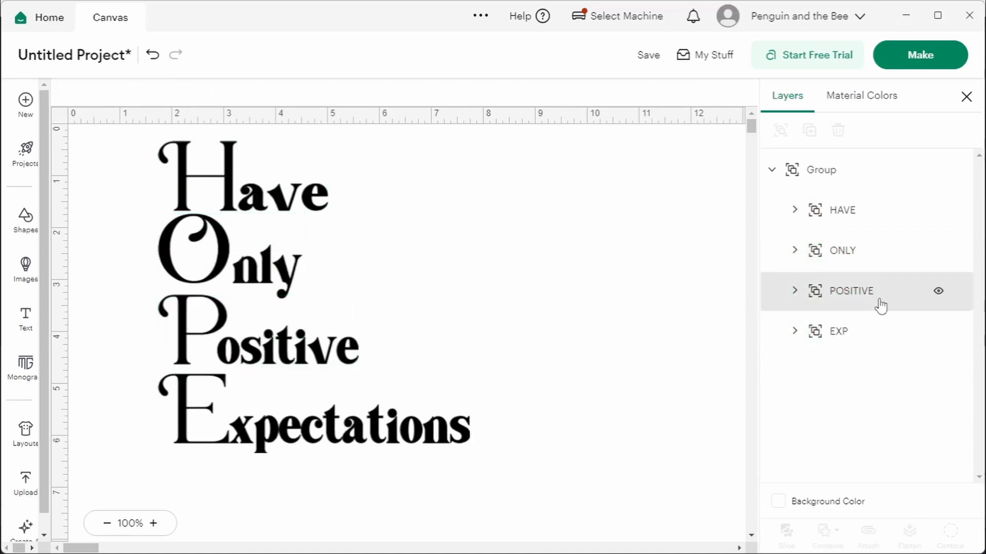
Step: Check each renamed layer against its matching word on the canvas
left_click(842, 221)
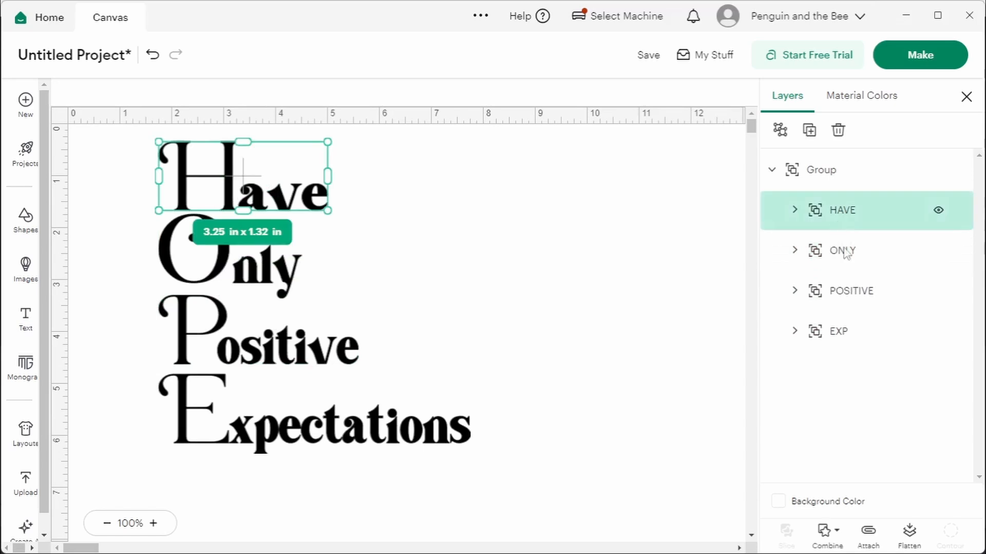
left_click(846, 253)
left_click(853, 295)
left_click(843, 333)
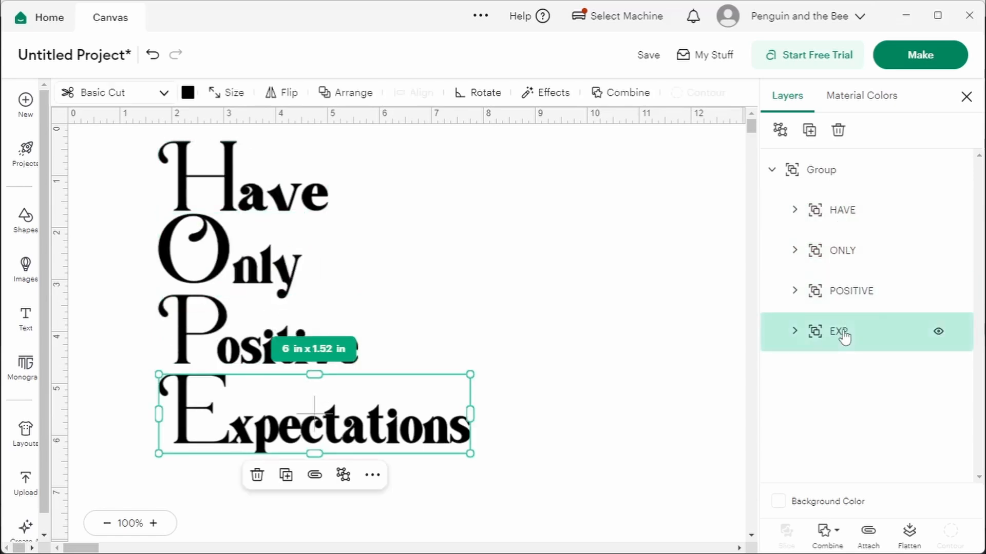
left_click(316, 203)
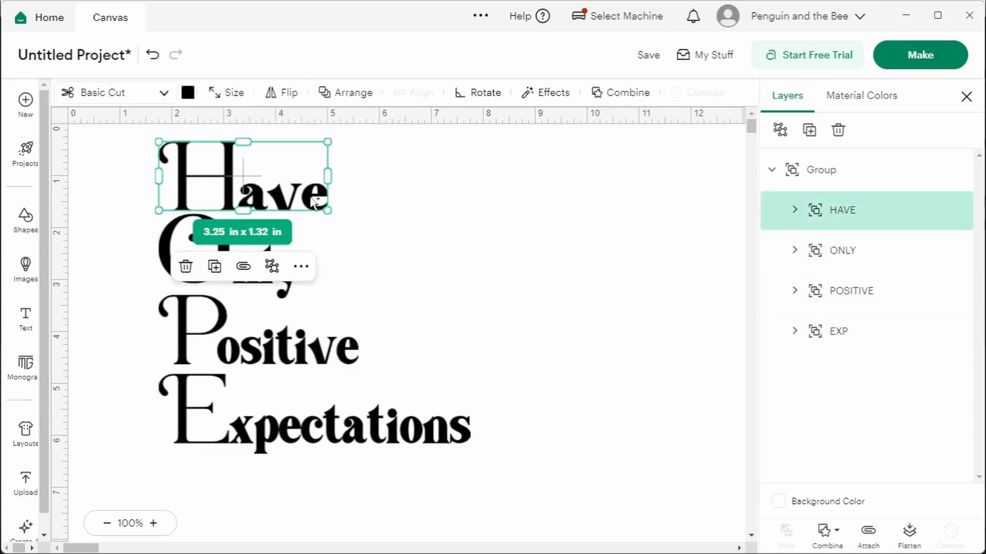
Step: Ungroup the whole design so that the four words can be moved separately
left_click(855, 179)
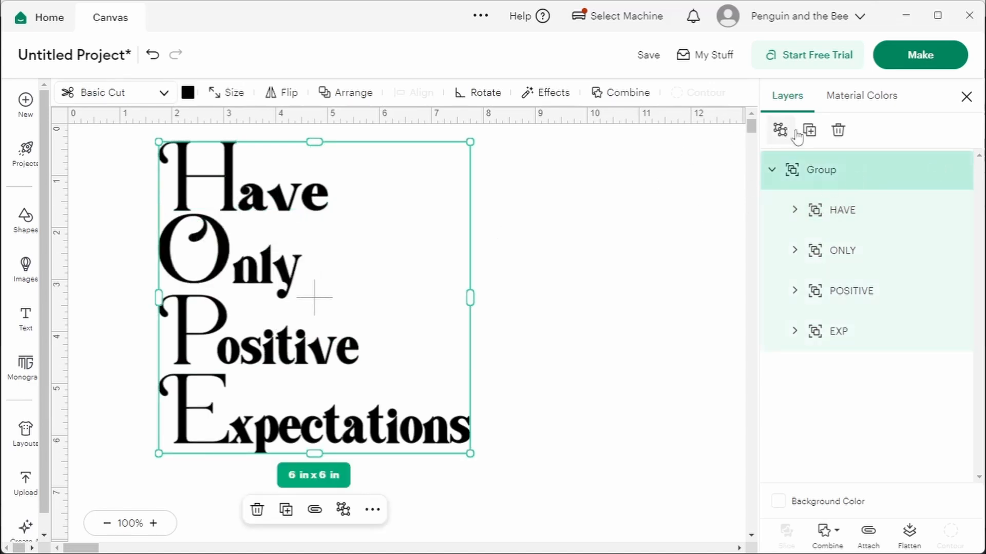
left_click(781, 134)
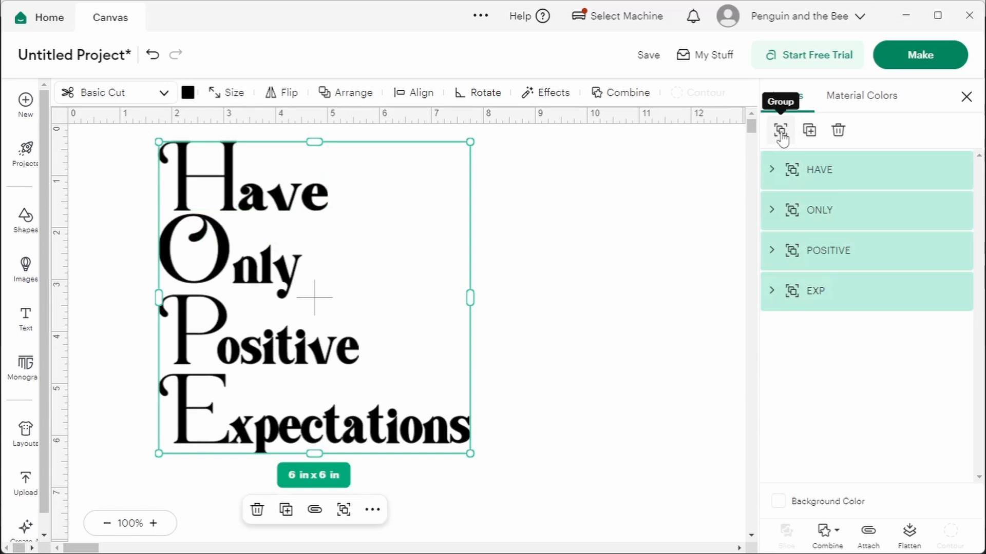
left_click(618, 178)
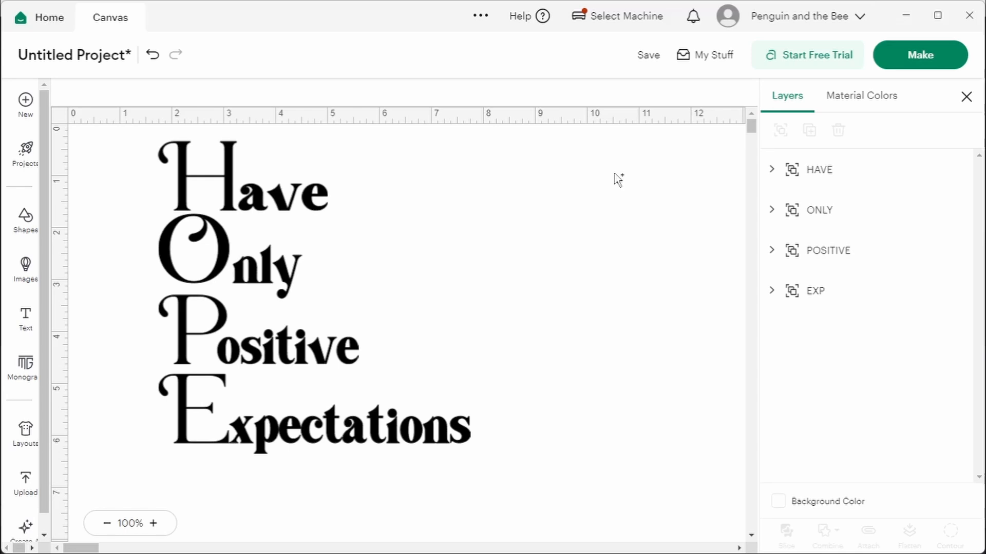
Step: Rearrange the words into two lines, with Have Only above Positive Expectations
left_click_drag(224, 269, 491, 198)
left_click_drag(329, 200, 402, 198)
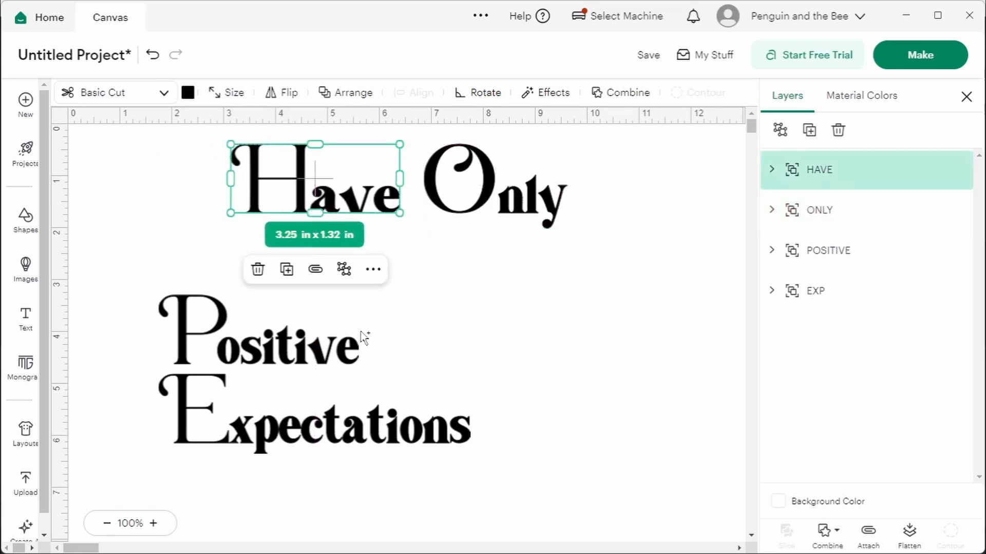
left_click_drag(359, 343, 321, 290)
left_click_drag(421, 429, 597, 304)
left_click(409, 377)
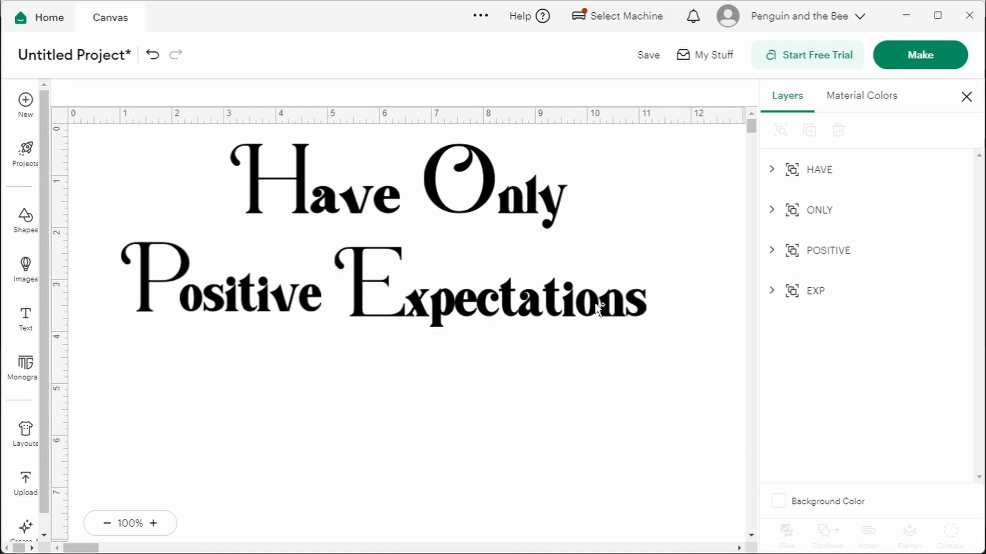
Step: Group the HAVE and ONLY layers as the first line of the design
left_click_drag(105, 137, 717, 352)
left_click(717, 352)
left_click(818, 188)
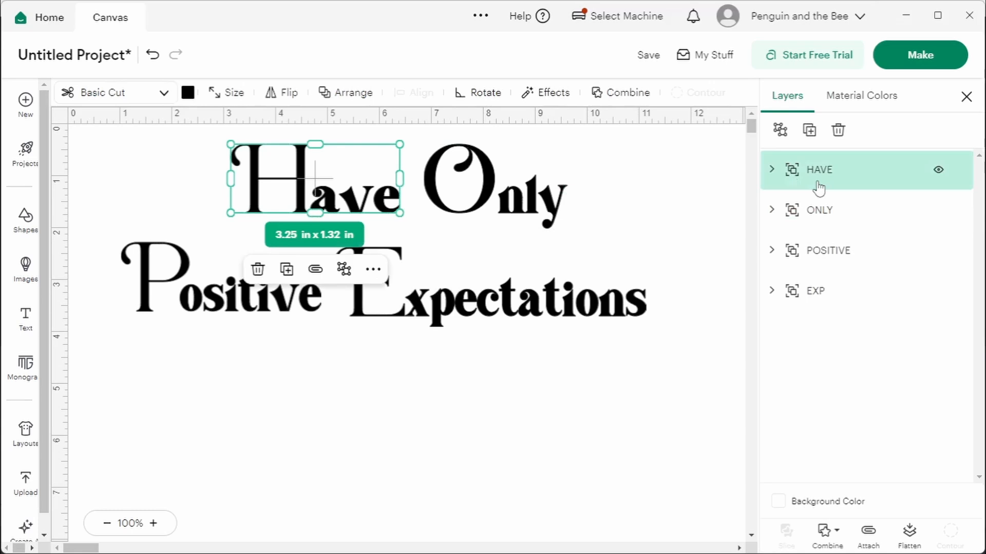
left_click(822, 210, "shift")
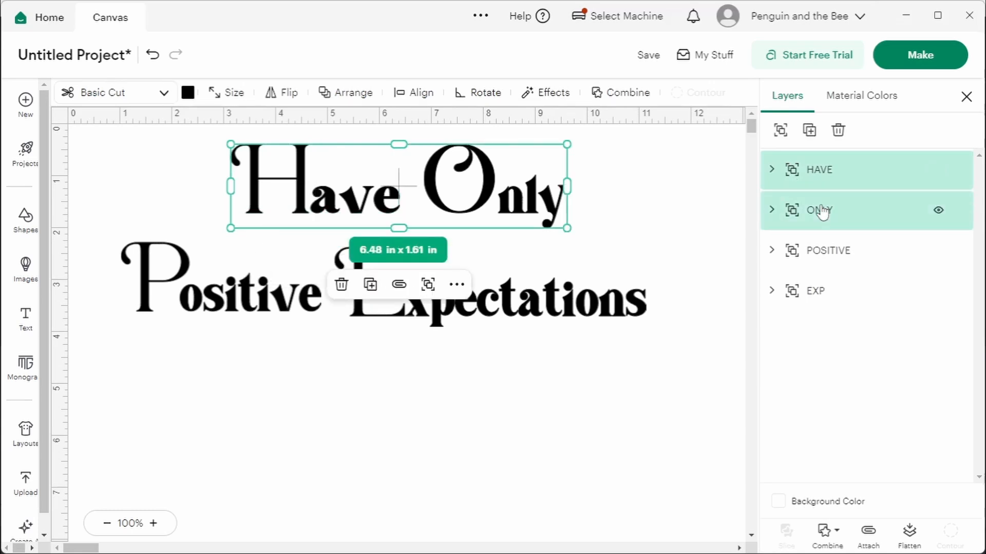
left_click(781, 131)
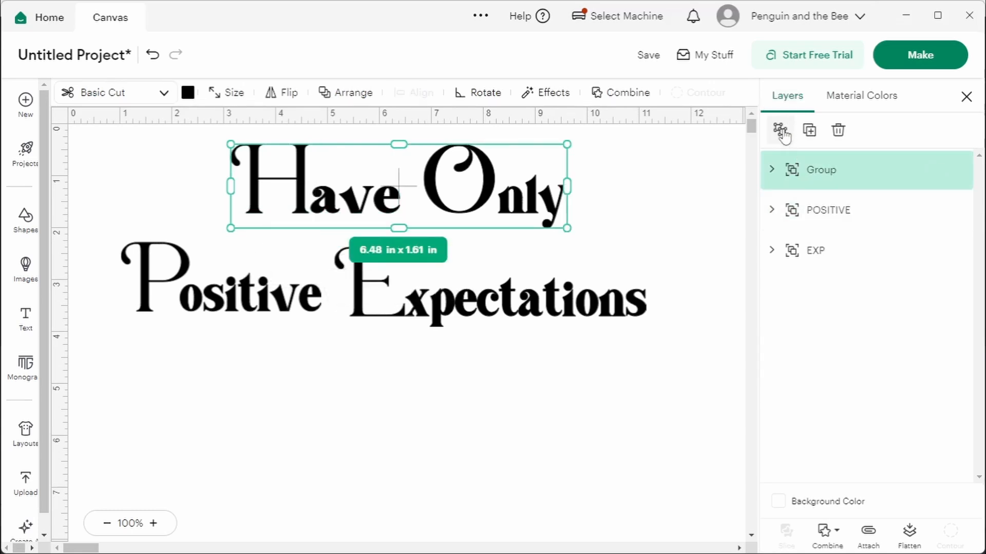
Step: Group the POSITIVE and EXP layers as the second line of the design
left_click(795, 215)
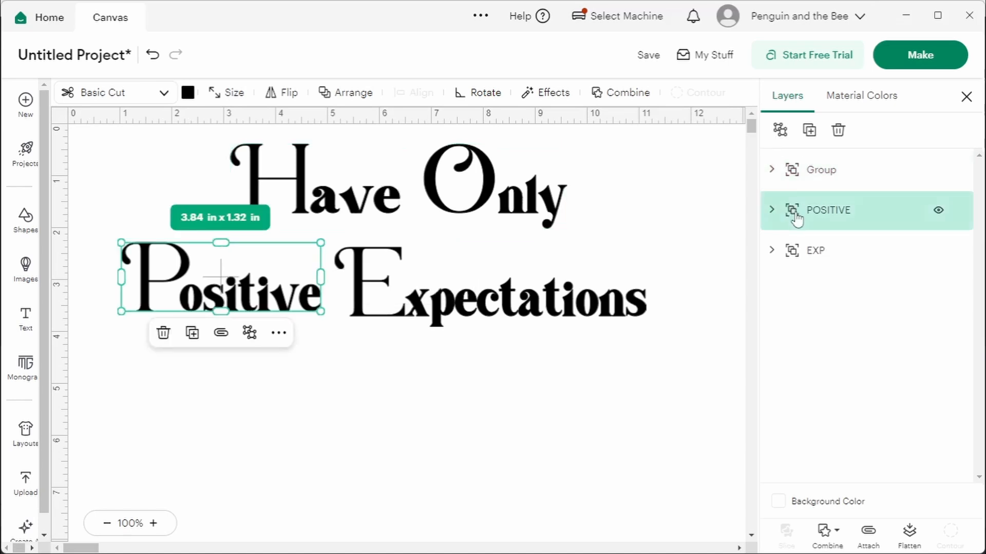
left_click(822, 252, "shift")
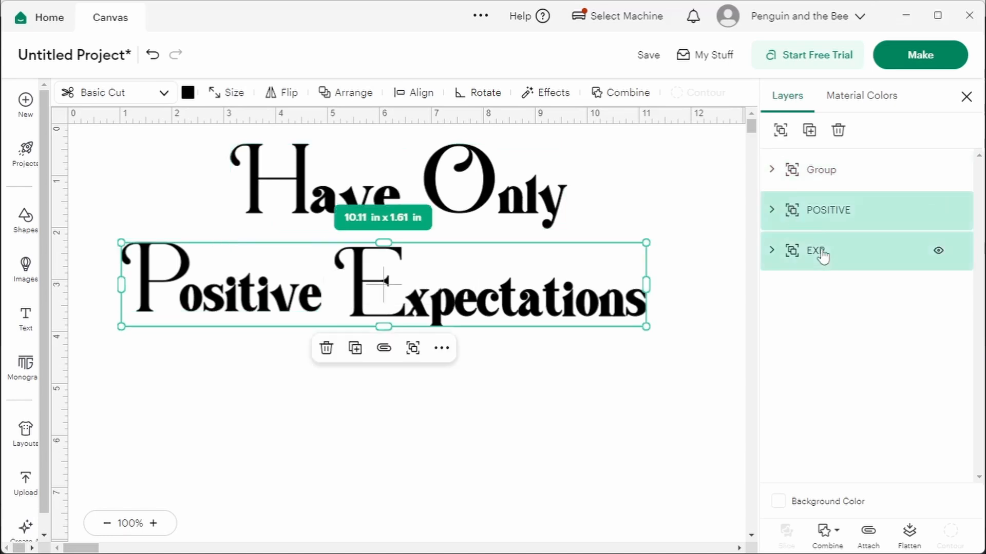
left_click(788, 134)
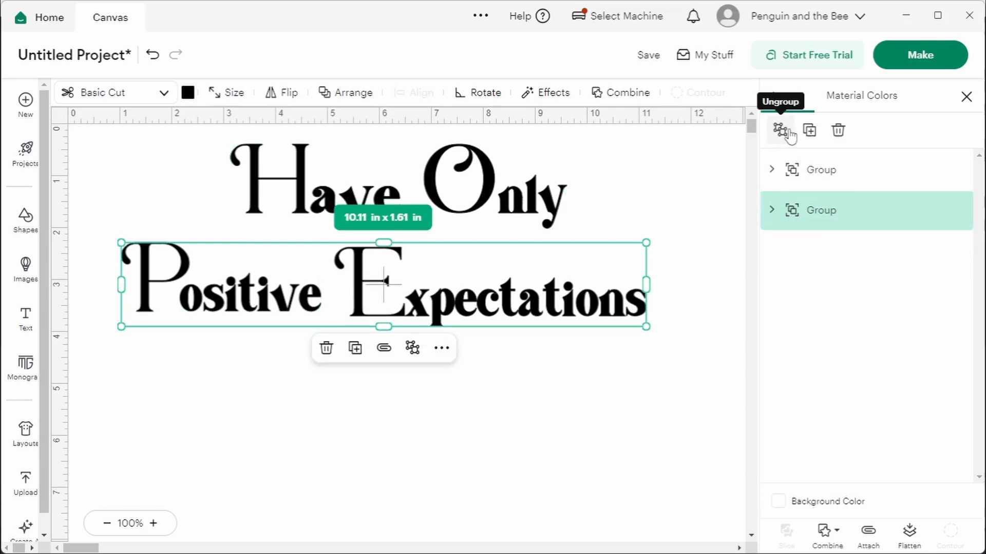
left_click(691, 191)
Step: Center the two grouped lines on each other with the Horizontal alignment option
left_click(459, 201)
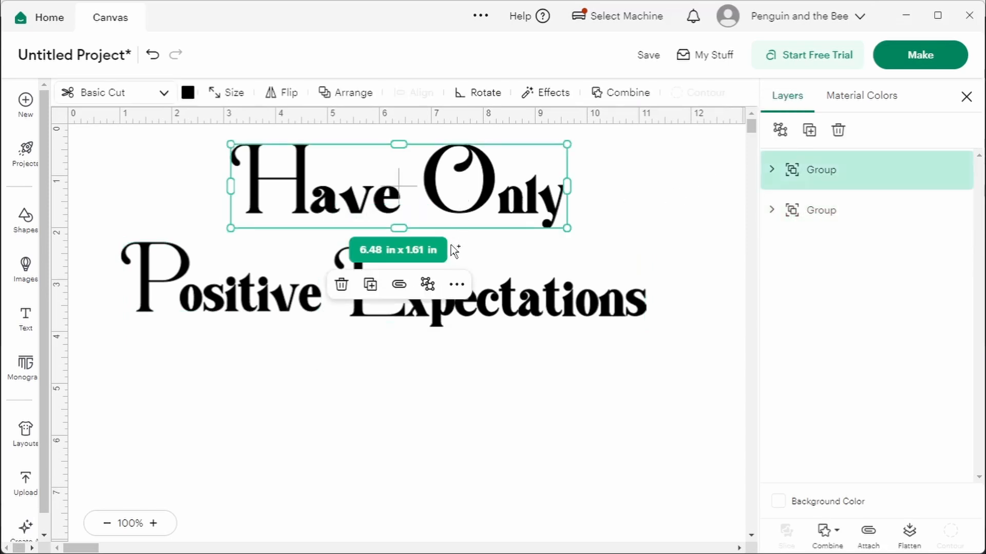
left_click(500, 309)
left_click_drag(102, 147, 668, 339)
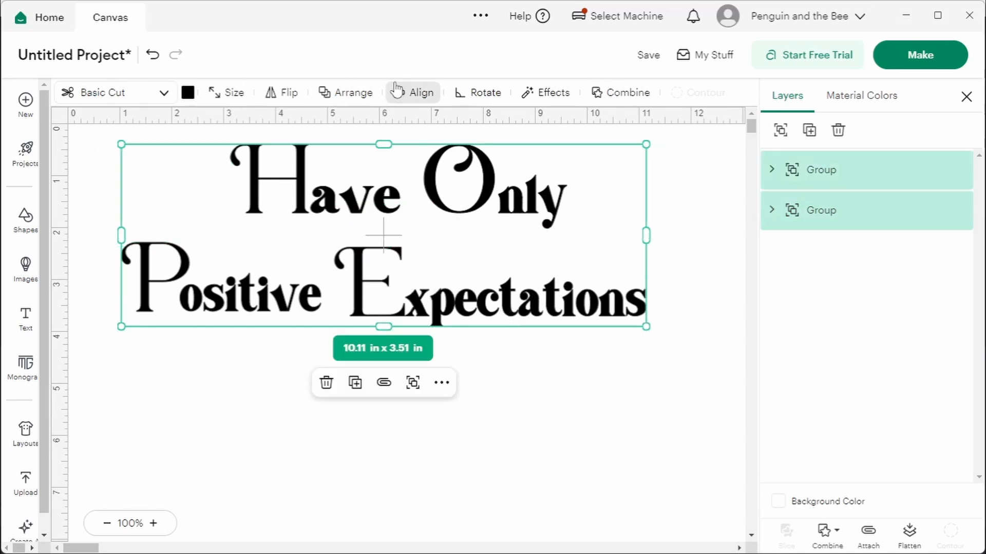
left_click(398, 91)
left_click(463, 189)
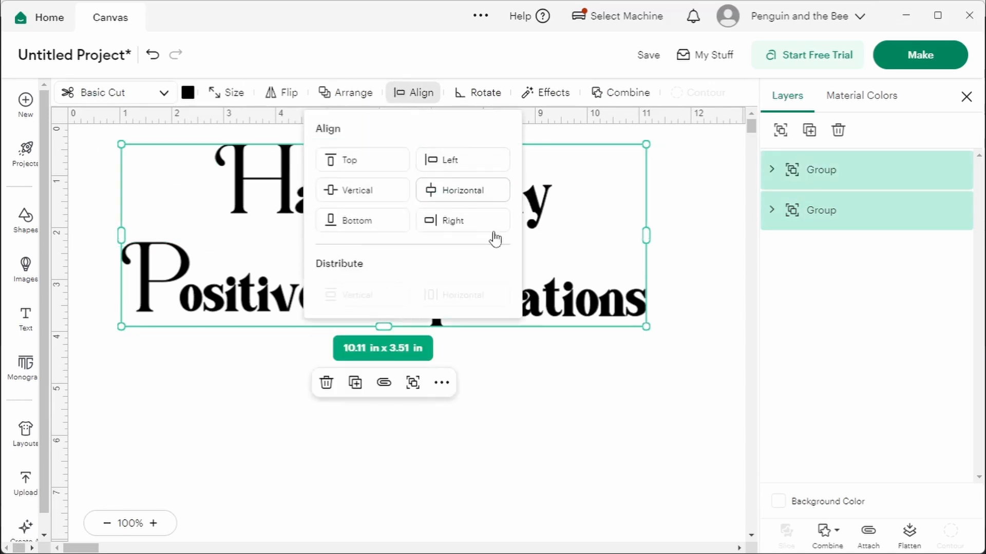
left_click(549, 369)
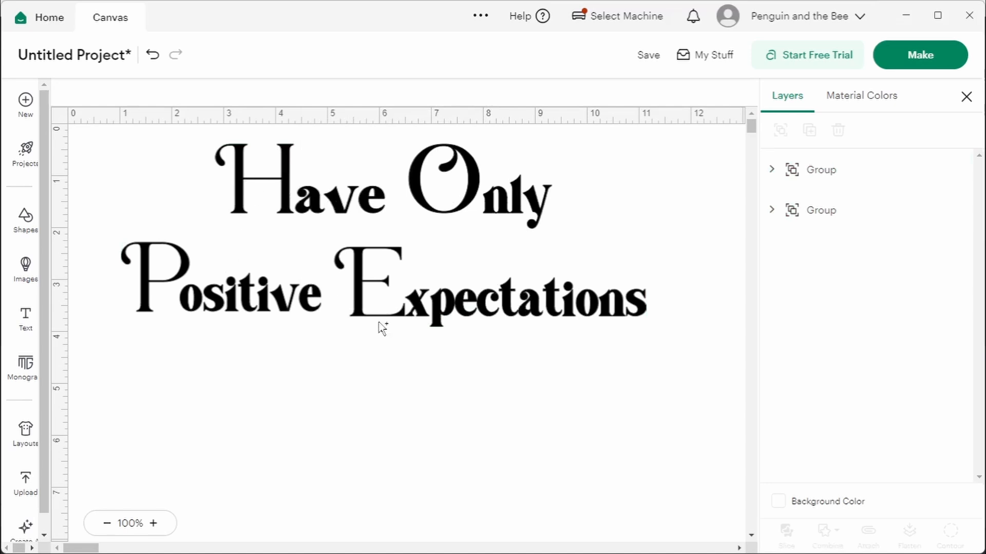
Step: Ungroup both lines back into the separate HAVE, ONLY, POSITIVE and EXP layers
left_click(785, 185)
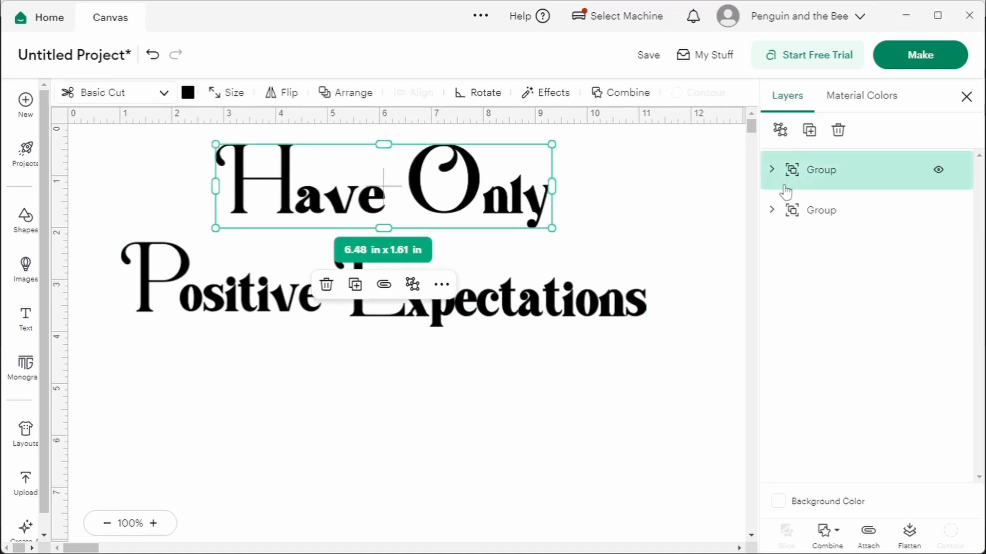
key("ctrl+shift+g")
left_click(799, 222)
left_click(794, 253)
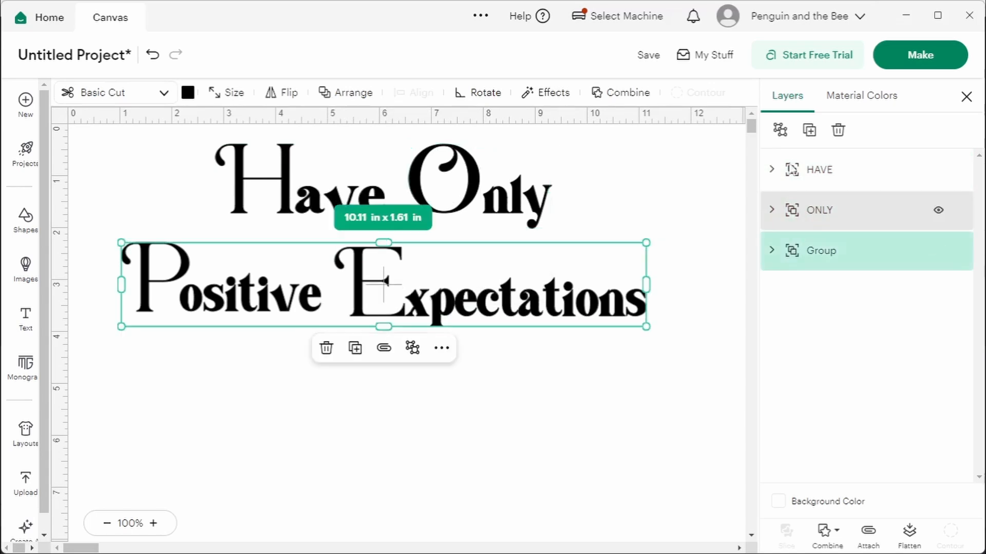
left_click(779, 131)
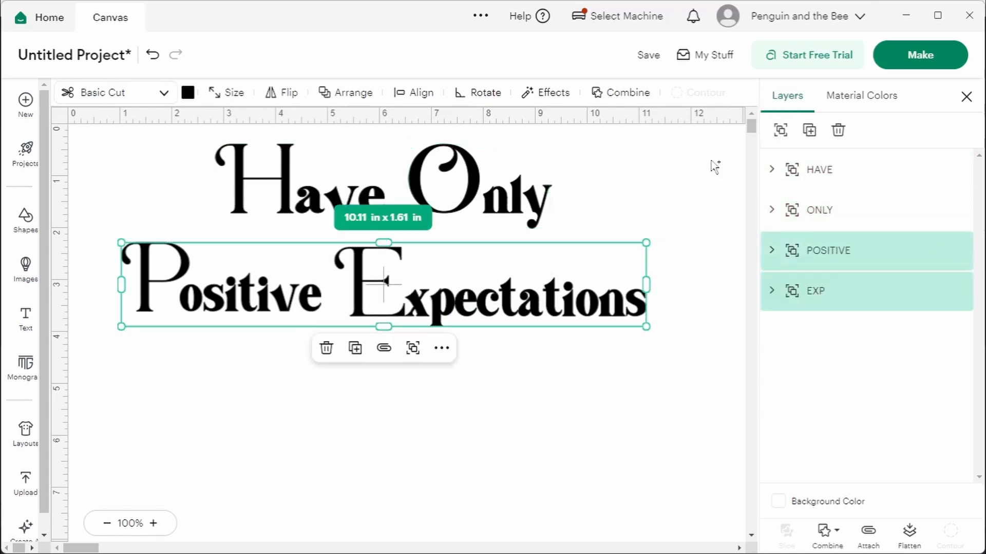
left_click(616, 179)
left_click(814, 294)
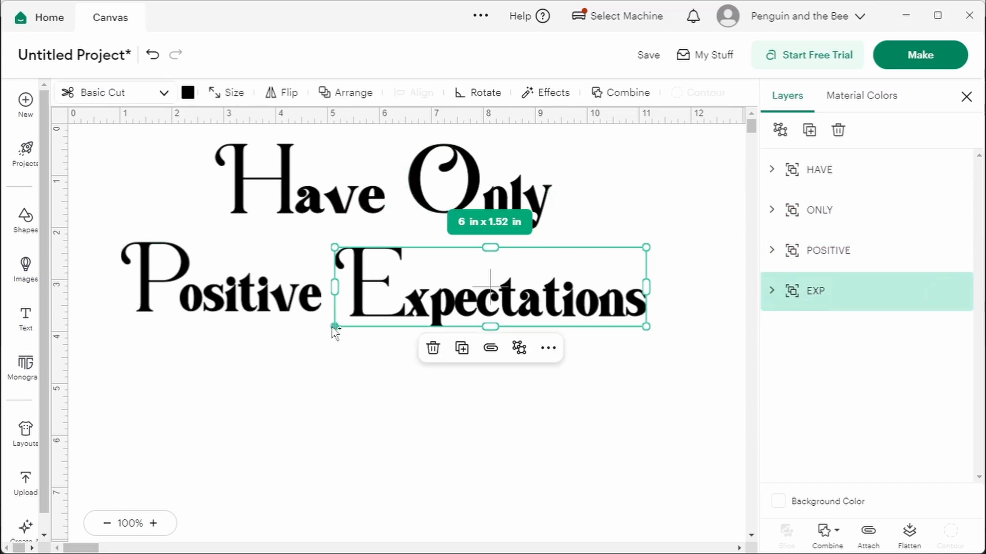
left_click(312, 273)
left_click(591, 393)
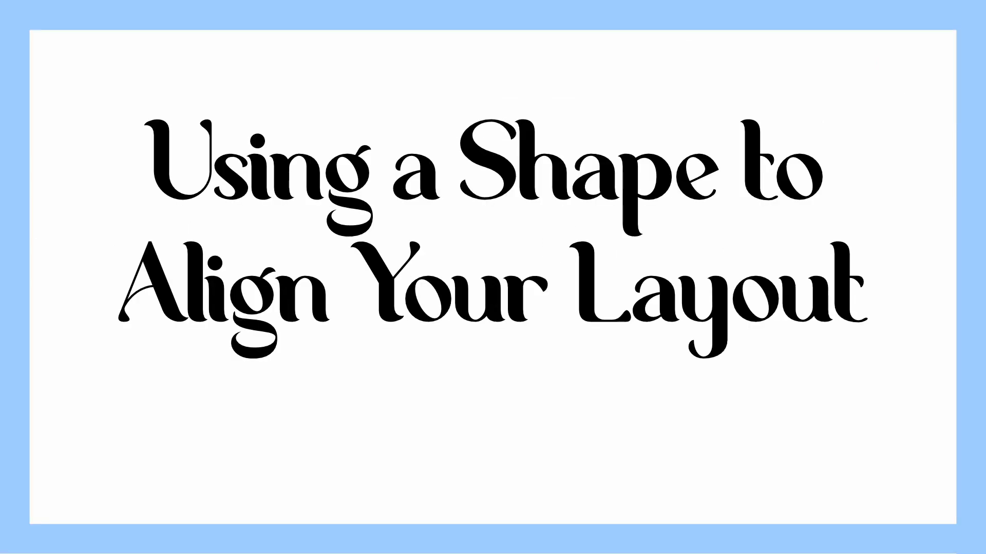
Step: Add a square shape to the canvas, delete the extra overlapping square, and select the remaining one
left_click(241, 452)
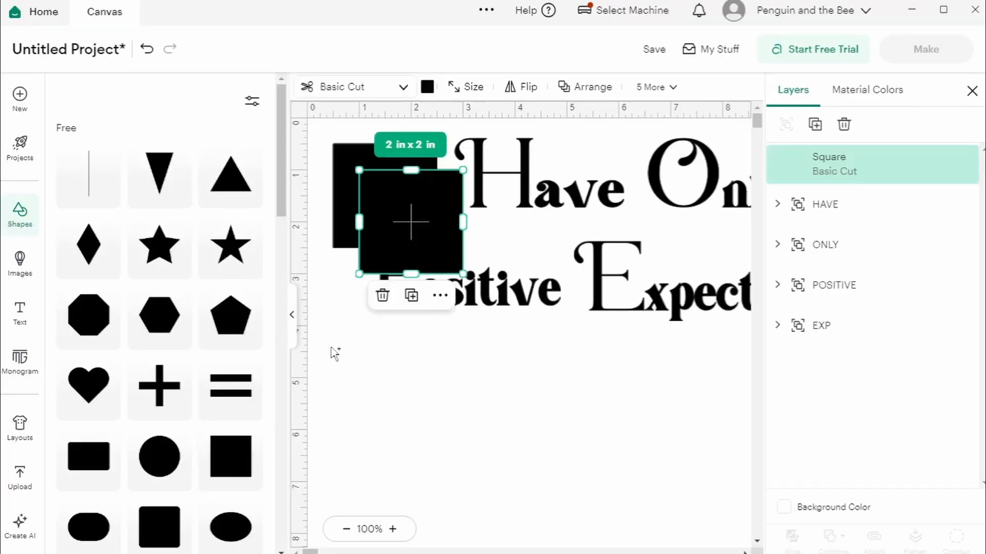
key("Delete")
left_click(406, 202)
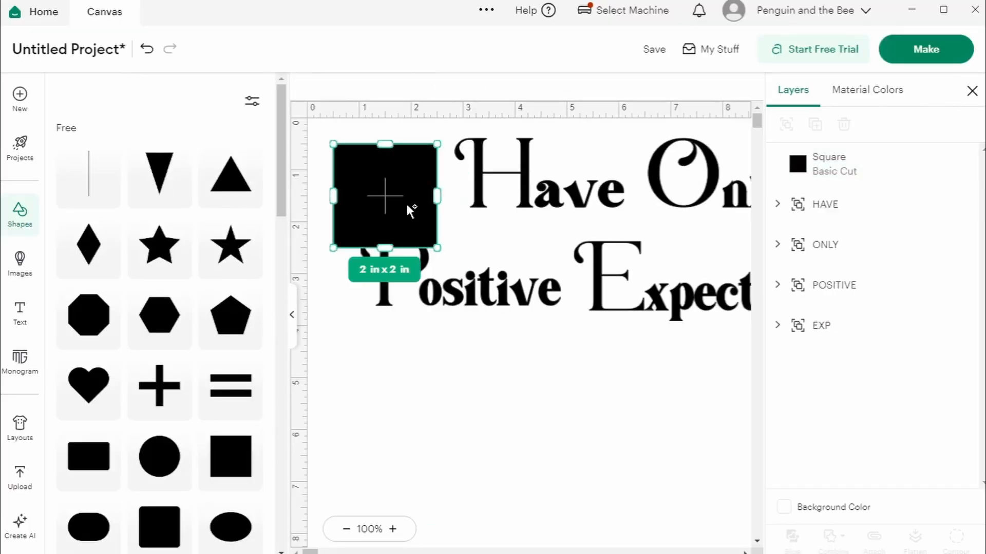
Step: Resize the square to 6 by 6 inches, keeping its proportions locked
left_click(292, 314)
left_click(221, 87)
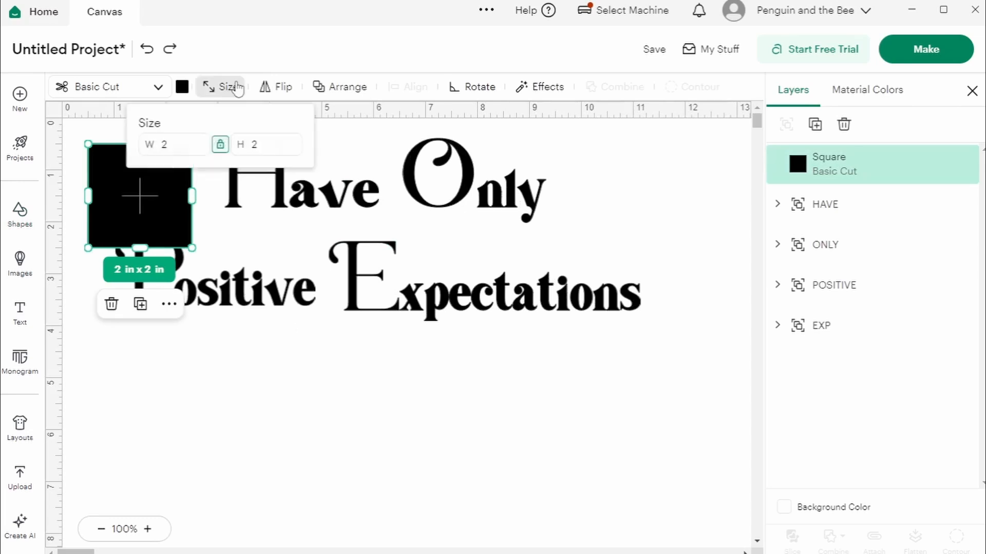
left_click(186, 147)
key("BackSpace")
type("6")
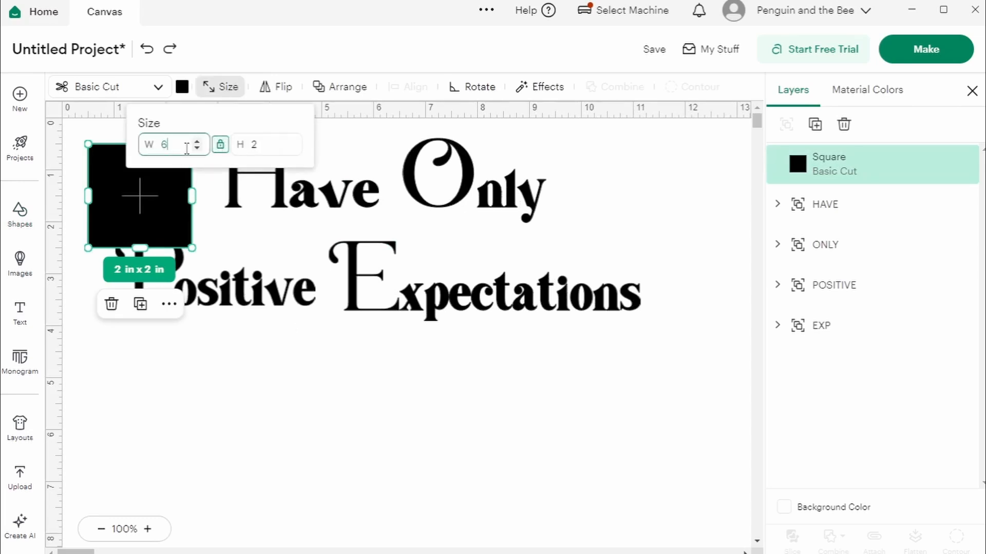
key("Return")
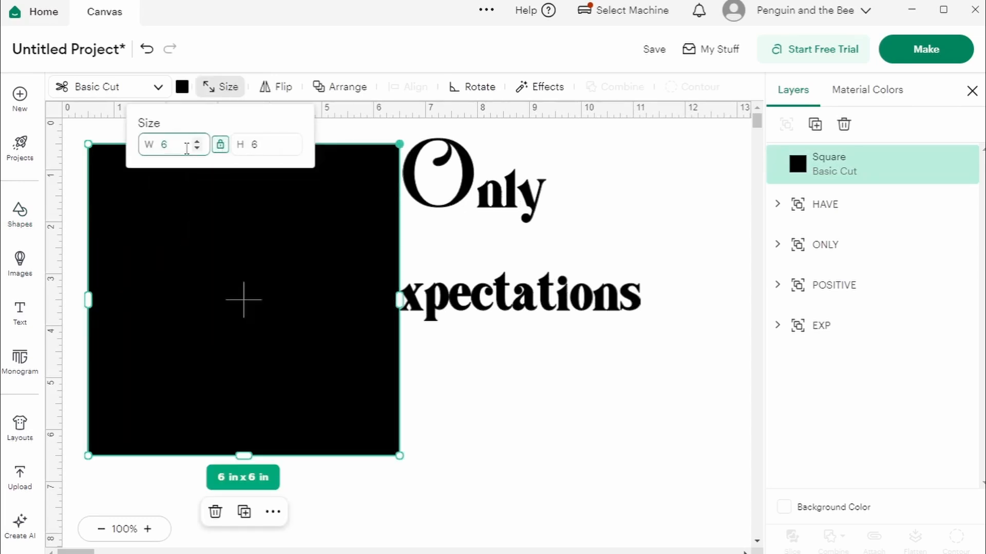
Step: Recolor the square white and move its layer beneath the four word layers
left_click(181, 88)
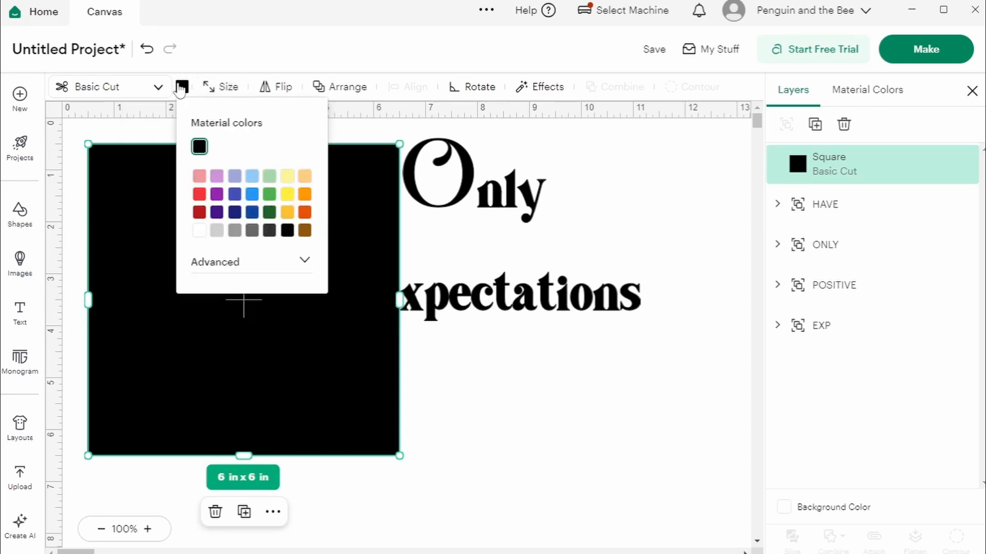
left_click(199, 231)
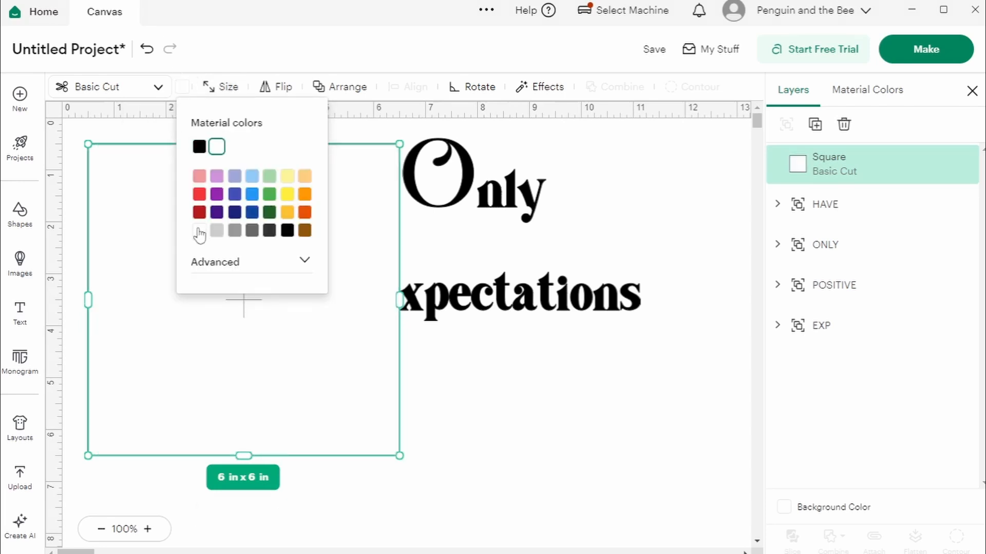
left_click_drag(832, 168, 828, 345)
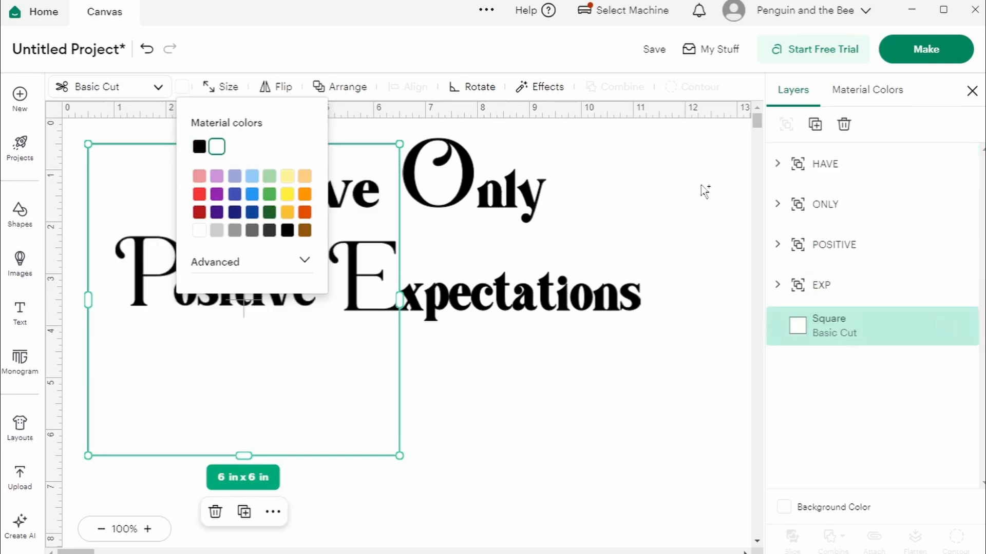
left_click(625, 224)
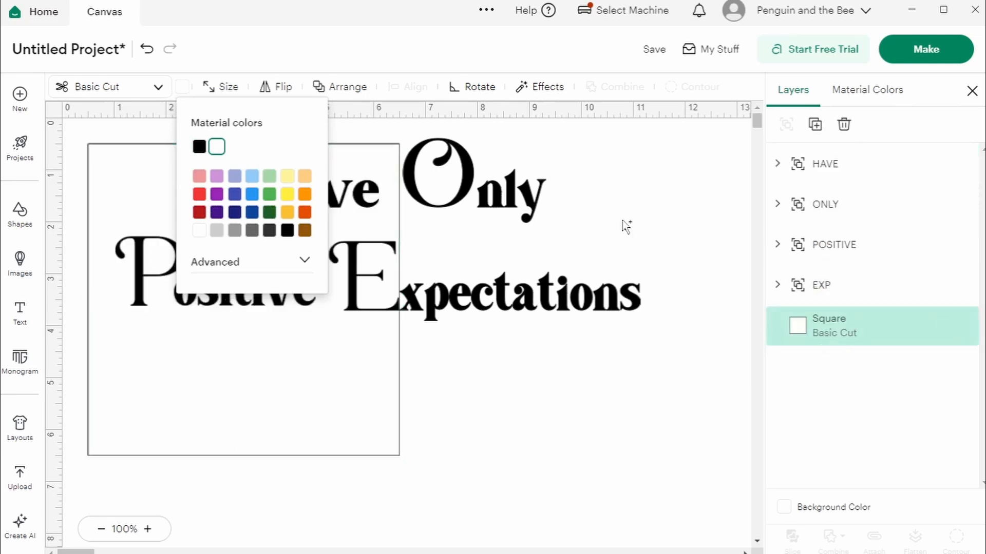
left_click(849, 333)
left_click(340, 86)
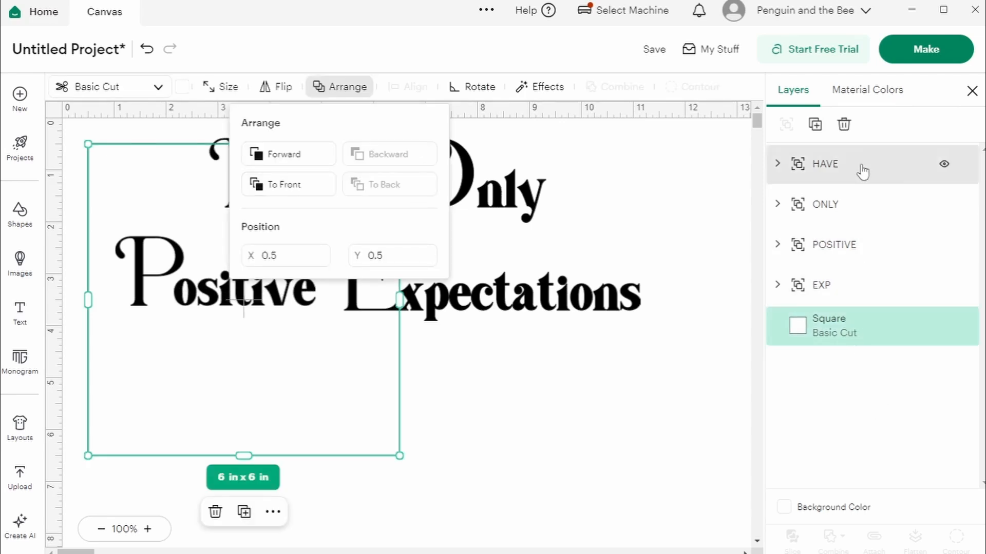
left_click(696, 211)
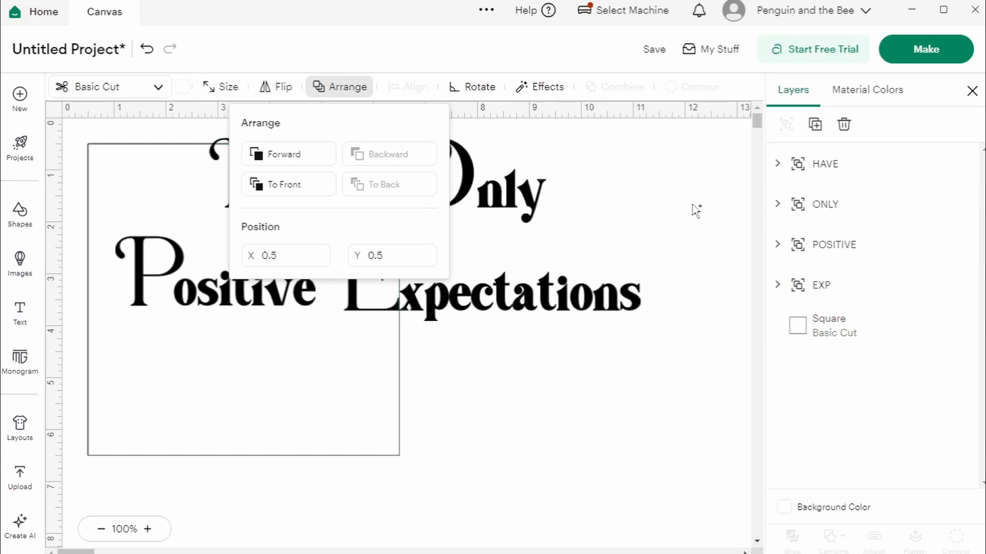
Step: Stack the words inside the square by moving Have to its bottom, Expectations to its top and Only just above Have
left_click(804, 177)
left_click_drag(343, 205, 226, 452)
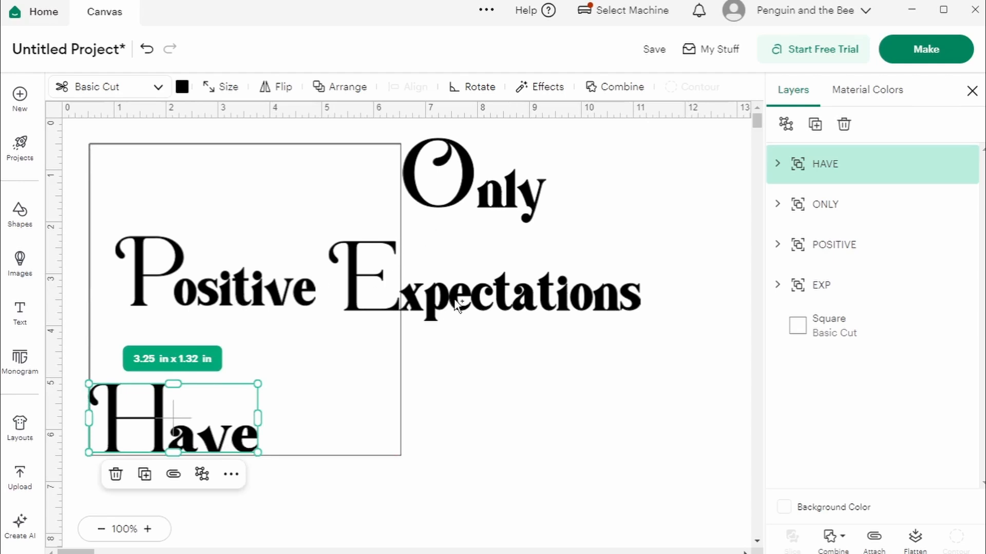
left_click_drag(461, 307, 220, 214)
mouse_move(235, 308)
left_mouse_down()
mouse_move(211, 306)
mouse_move(235, 309)
left_mouse_up()
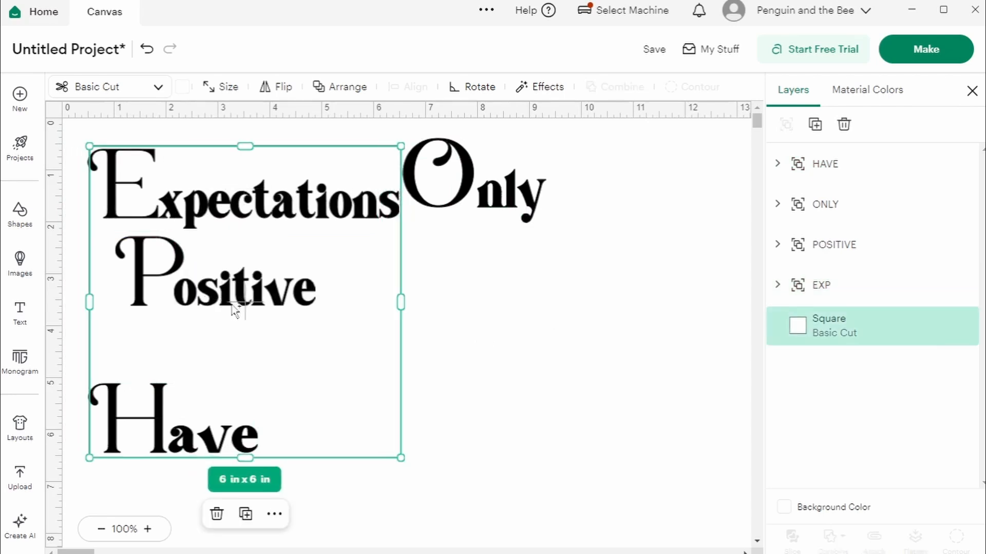
key("ctrl+z")
left_click_drag(464, 194, 149, 358)
Step: Align the HAVE, ONLY, POSITIVE and EXP layers with the square along their left edges
left_click(820, 174)
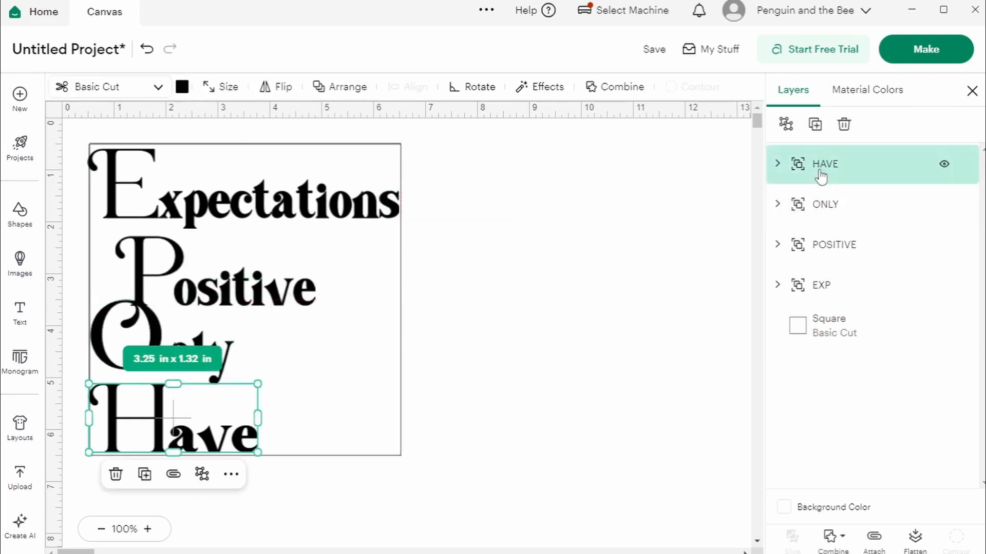
left_click(822, 210, "shift")
left_click(819, 252, "shift")
left_click(820, 290, "shift")
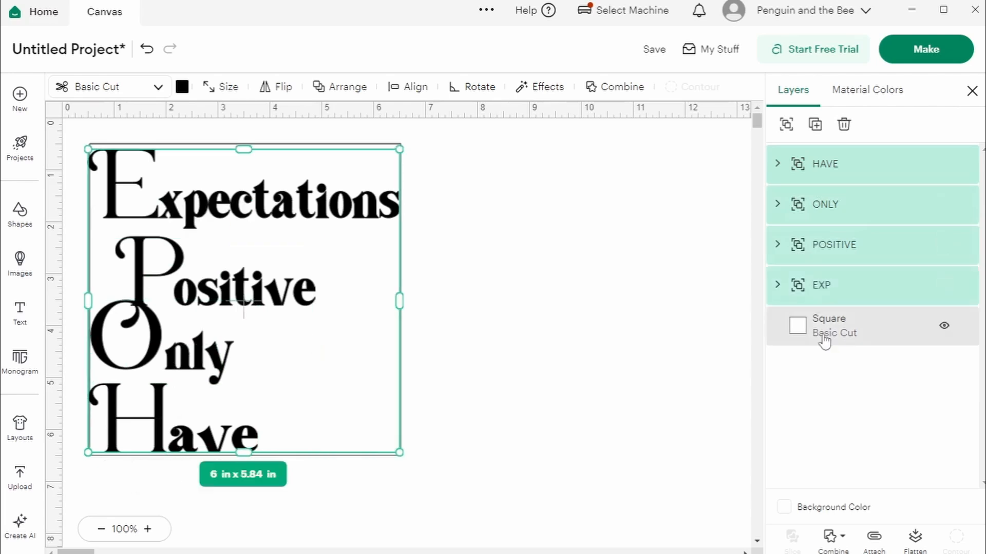
left_click(824, 339, "shift")
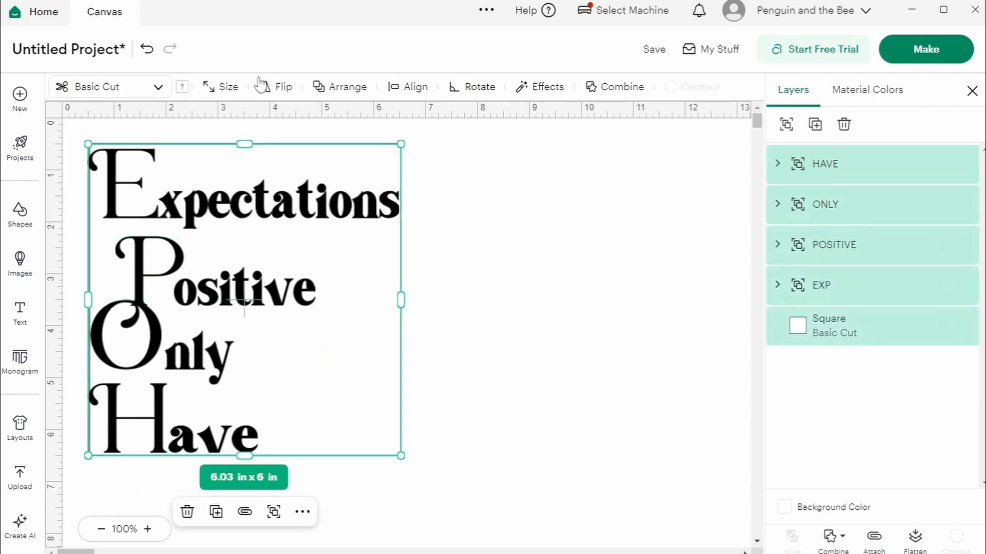
left_click(424, 89)
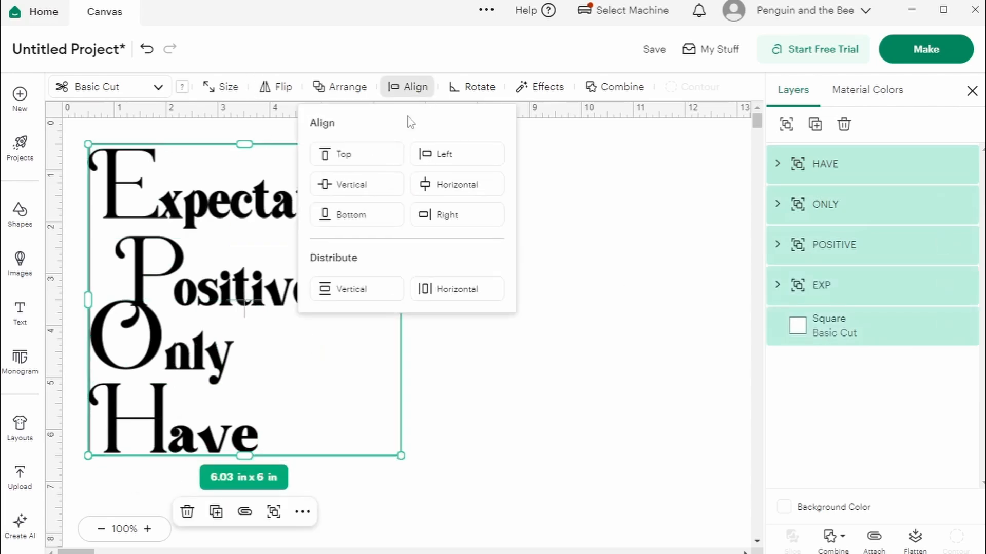
left_click(444, 161)
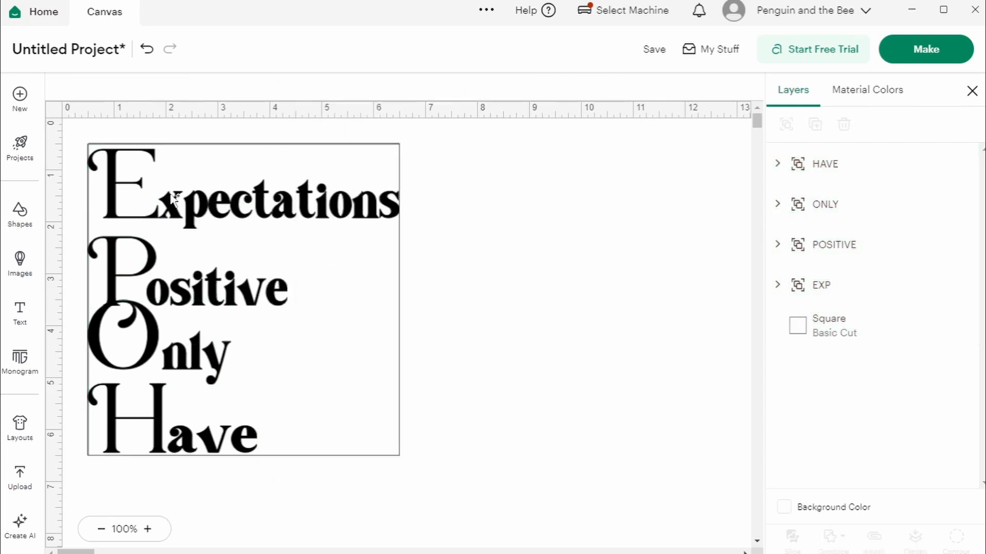
Step: Align the EXP layer to the top edge of the square
left_click(172, 196)
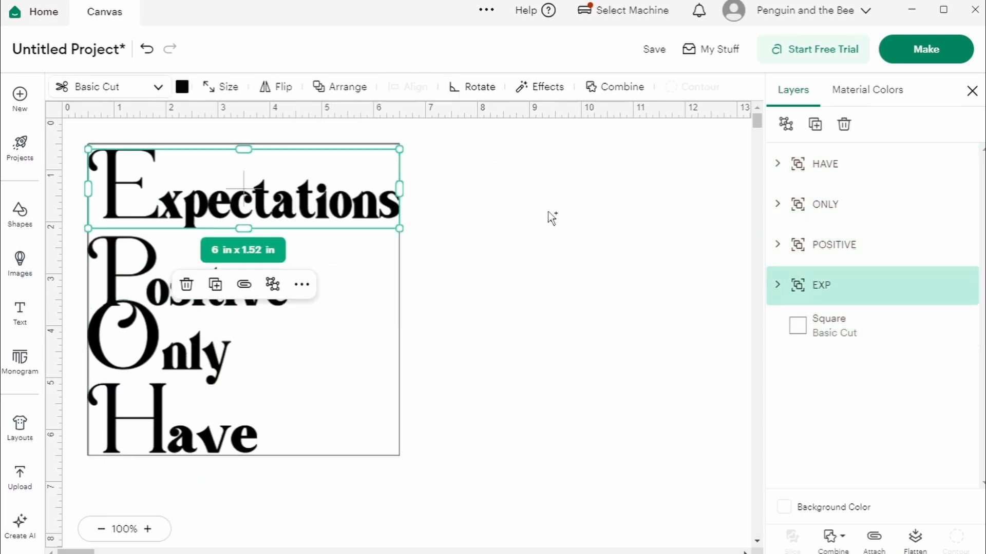
left_click(858, 336, "shift")
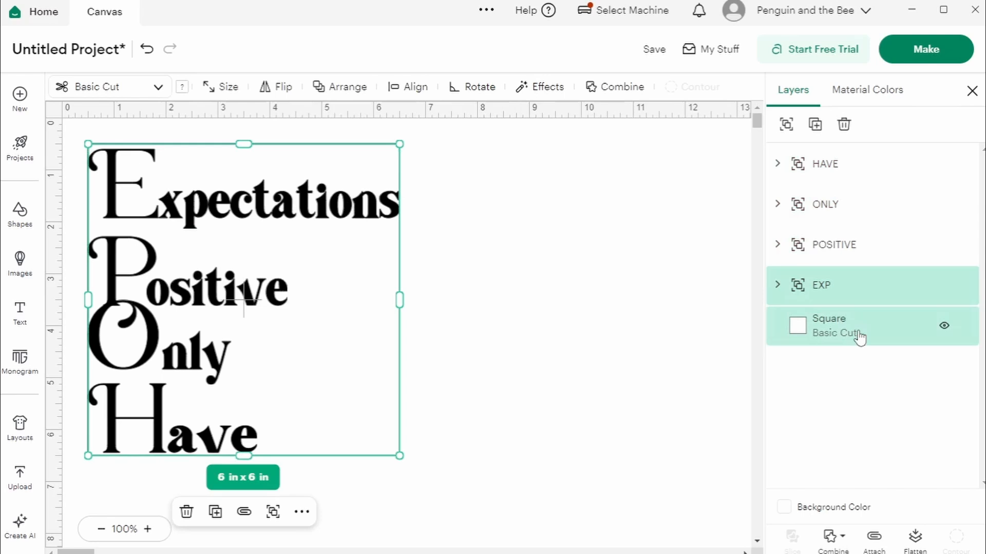
left_click(425, 89)
left_click(357, 156)
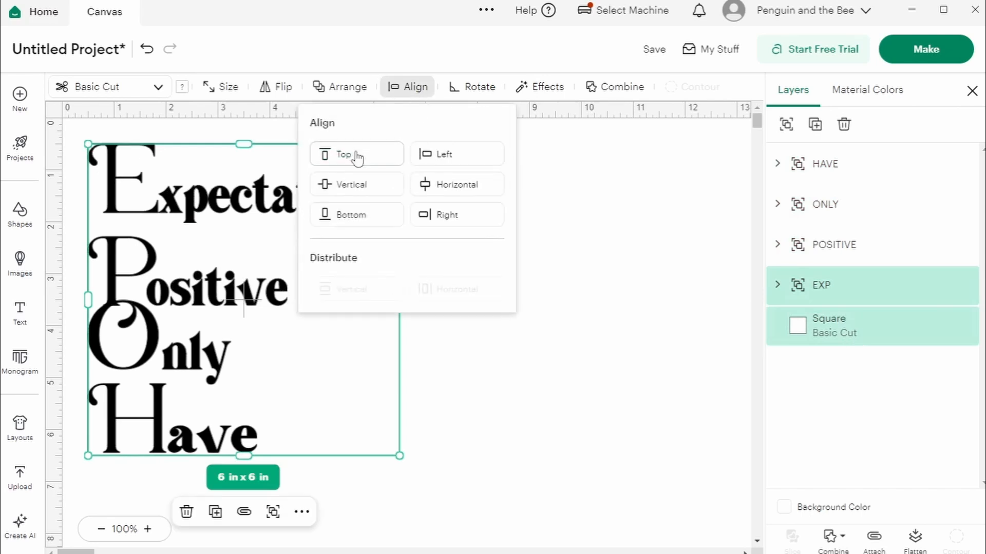
Step: Align the HAVE layer to the bottom edge of the square
left_click(815, 167)
left_click(813, 331, "shift")
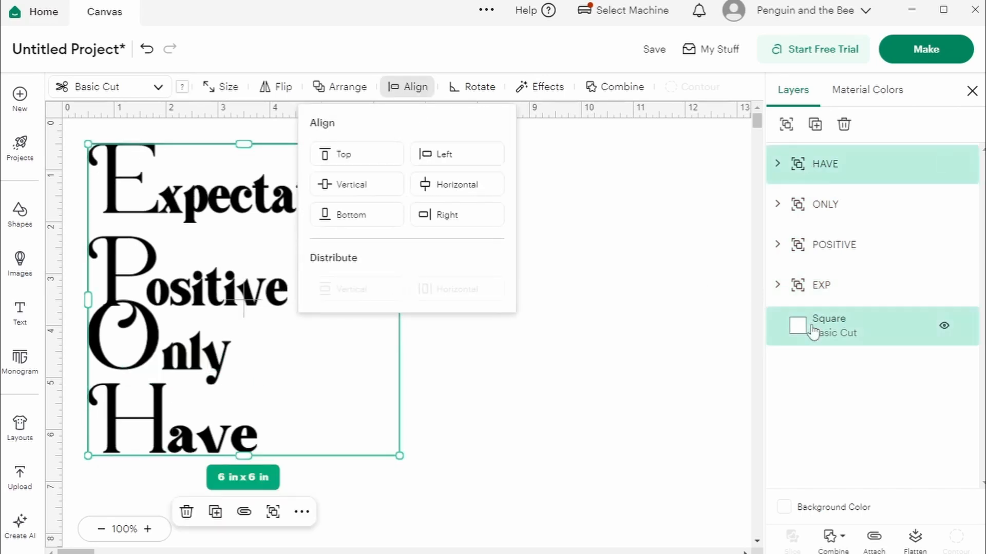
left_click(353, 214)
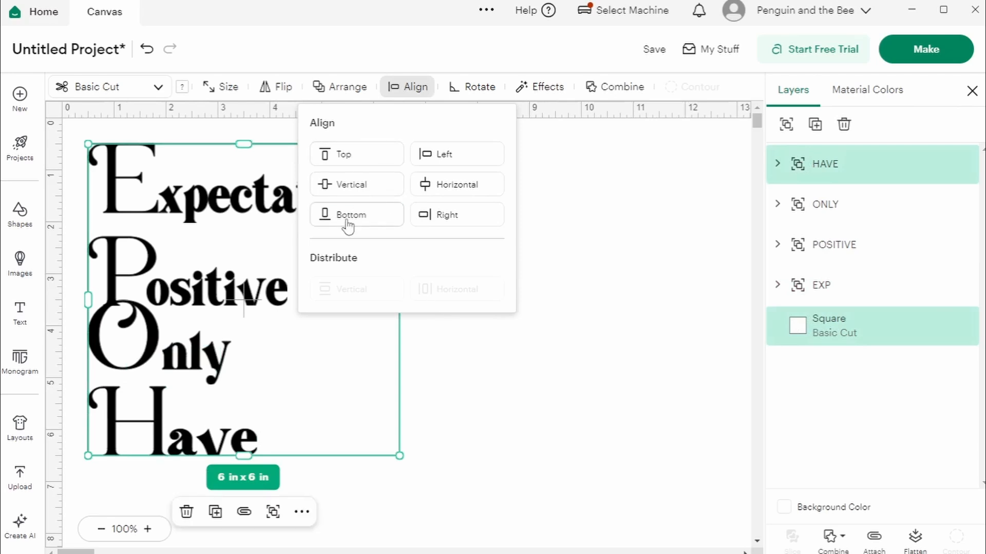
Step: Distribute the HAVE, ONLY, POSITIVE and EXP layers vertically
left_click(821, 204)
left_click(840, 181)
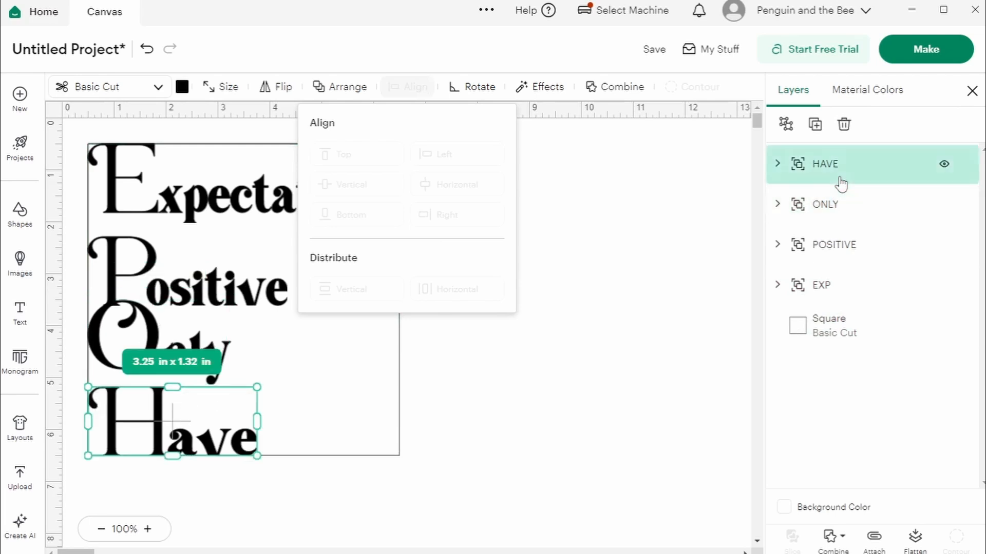
left_click(831, 204, "shift")
left_click(827, 248, "shift")
left_click(827, 293, "shift")
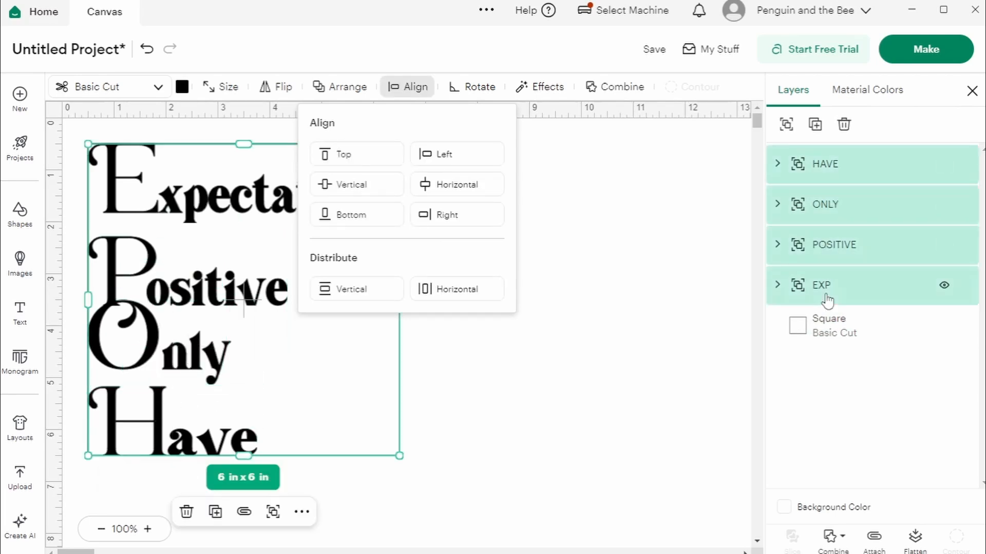
left_click(343, 290)
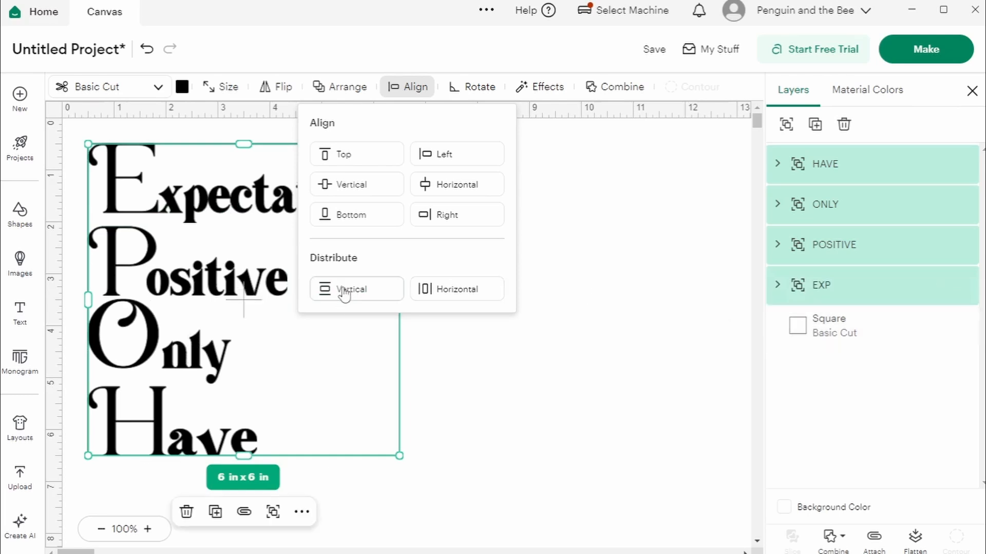
Step: Show the full grid on the canvas and hide the helper square
left_click(79, 140)
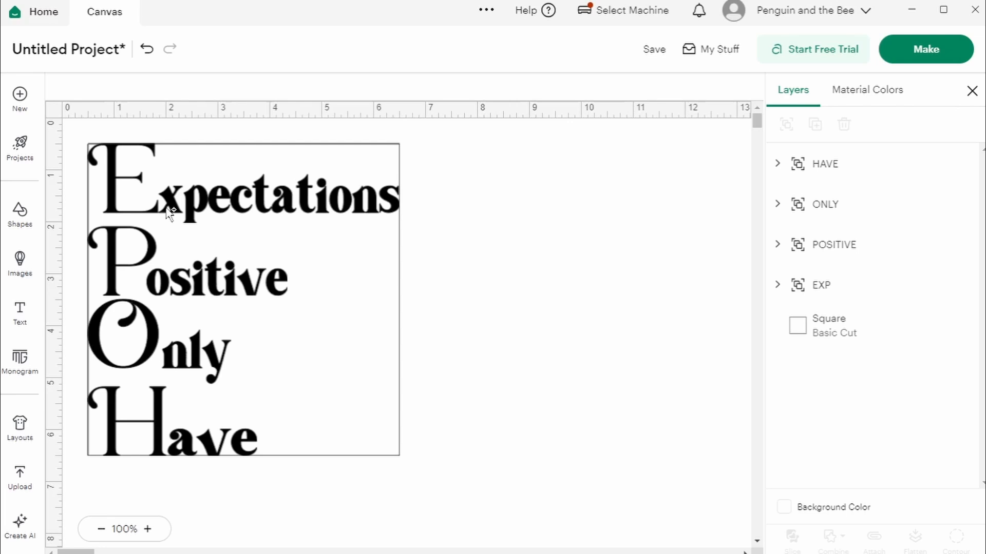
key("ctrl+z")
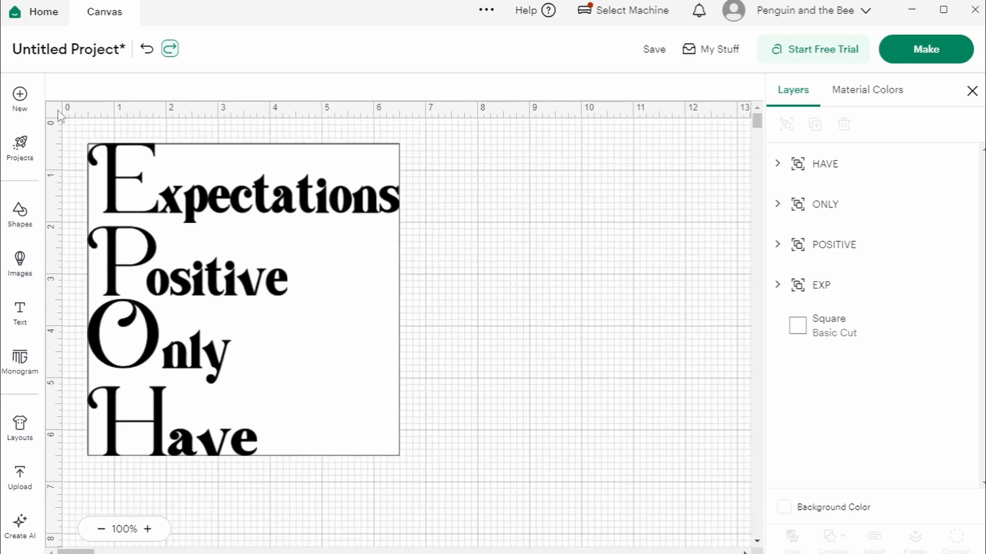
left_click(942, 330)
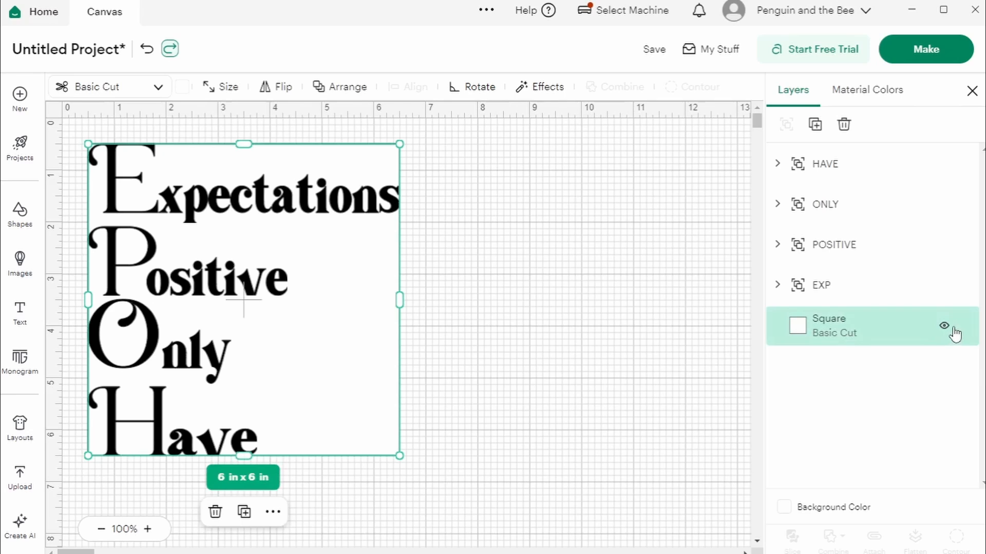
left_click(951, 331)
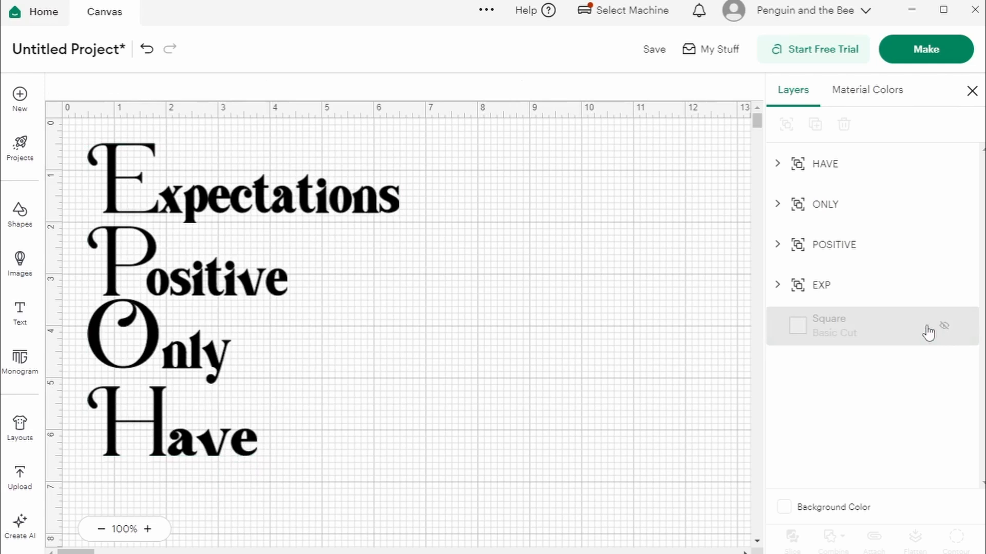
Step: Nudge the word Only slightly downward between Positive and Have to even out the spacing
left_click(192, 354)
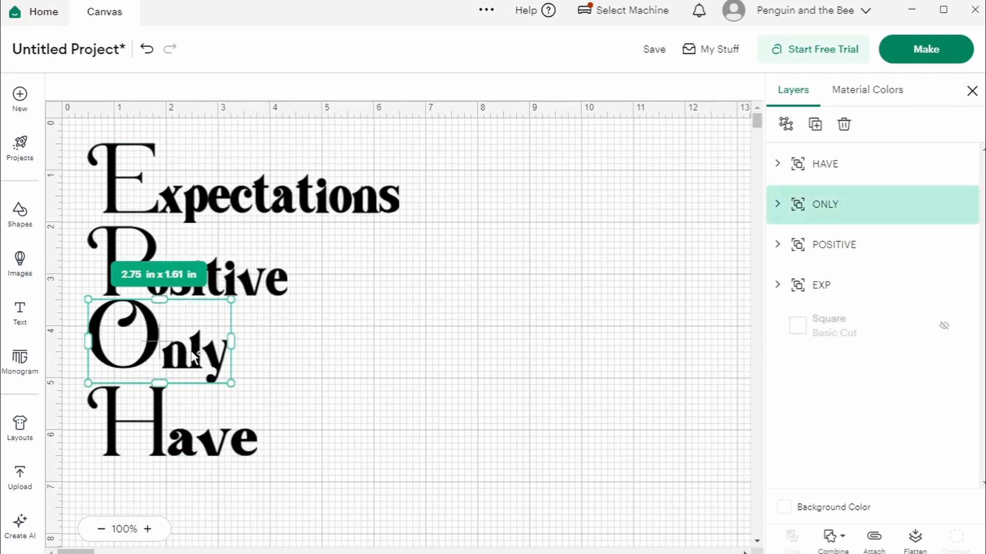
key("Down")
key("Down")
key("Down")
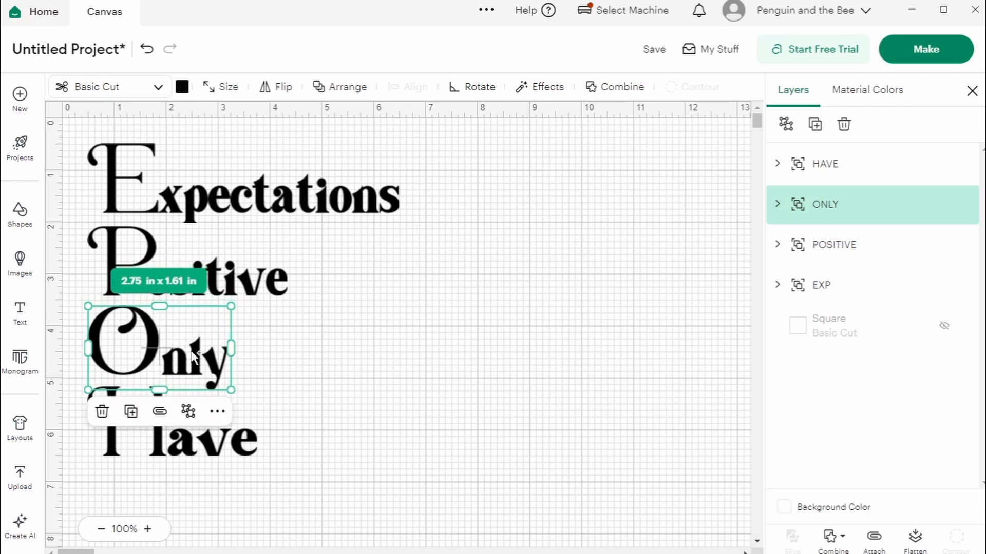
key("Down")
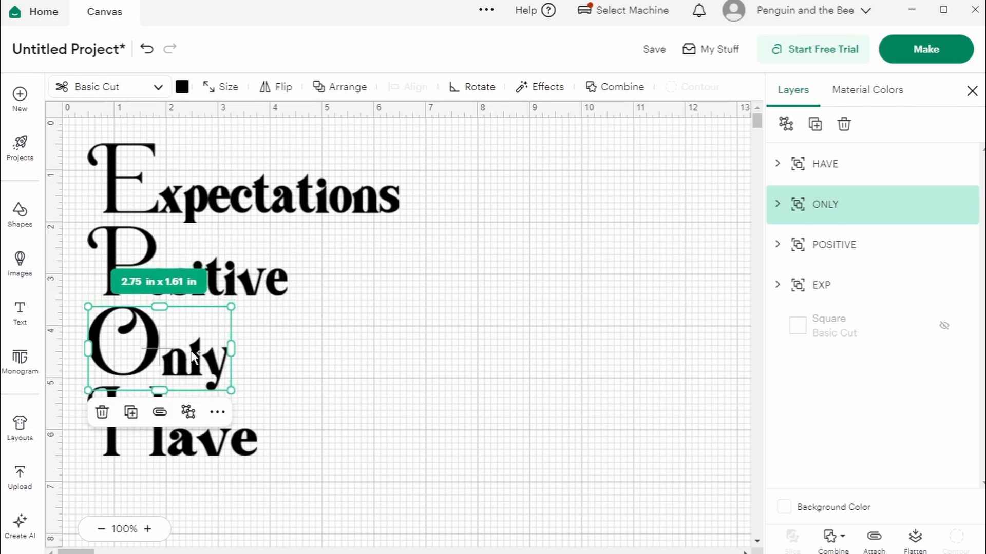
left_click(414, 272)
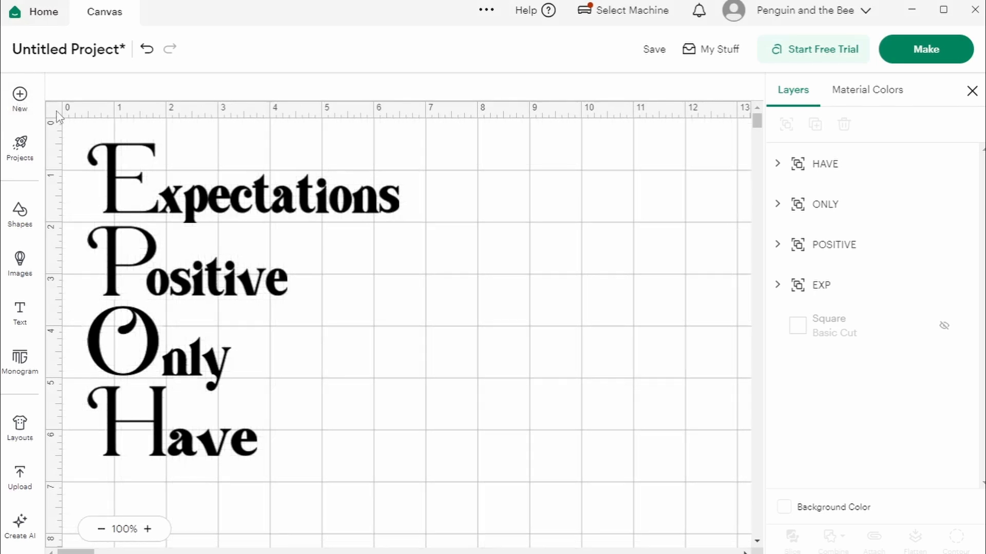
Step: Select all four words and set their X position to 0
left_click_drag(77, 136, 486, 468)
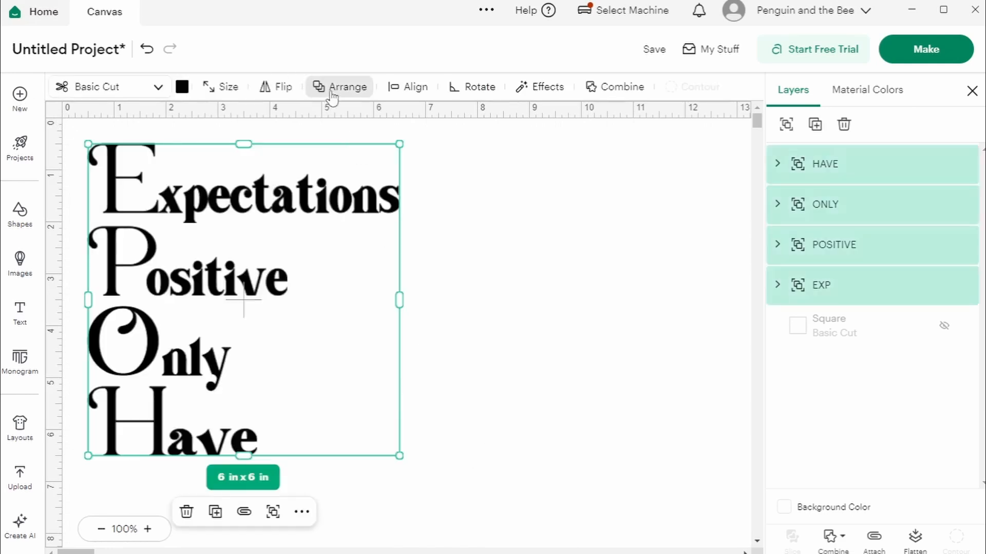
left_click(334, 88)
left_click(288, 250)
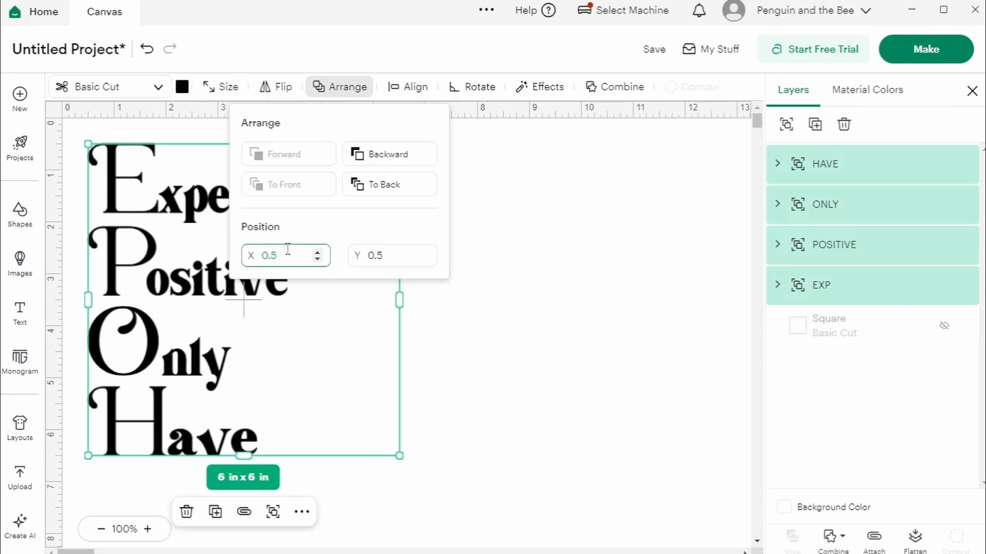
key("BackSpace")
key("BackSpace")
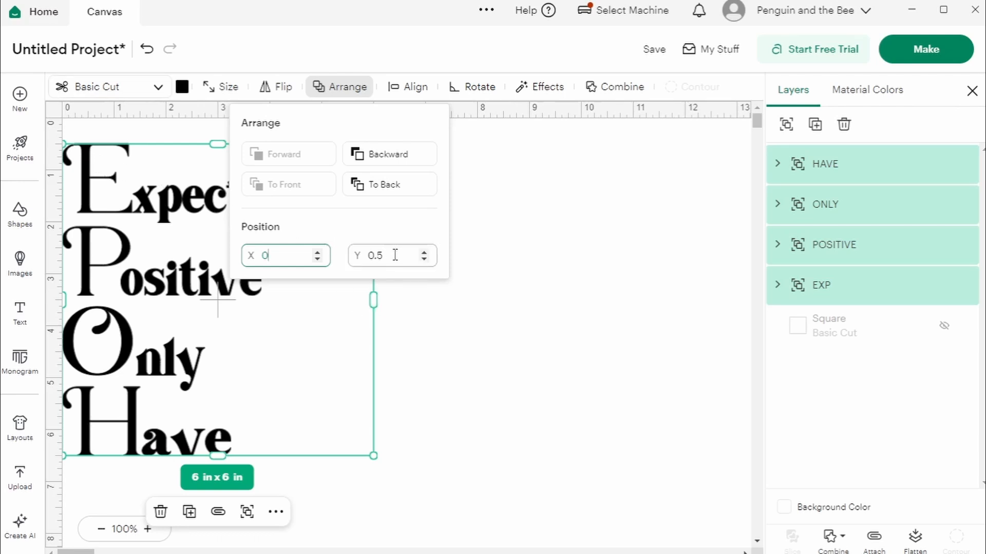
Step: Indent the word Only by setting its X position to 1, leaving its Y position as is
left_click(528, 270)
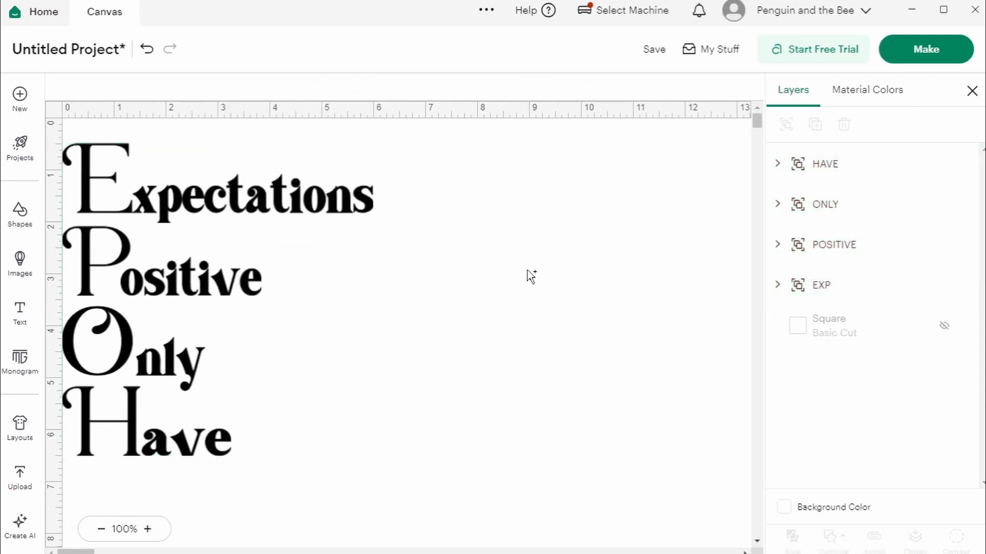
left_click(181, 362)
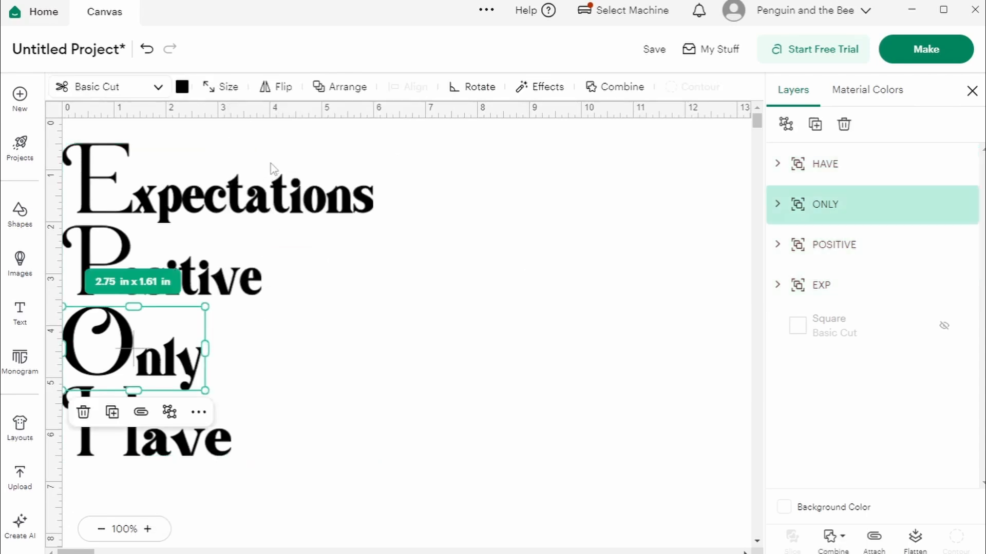
left_click(321, 91)
left_click(272, 256)
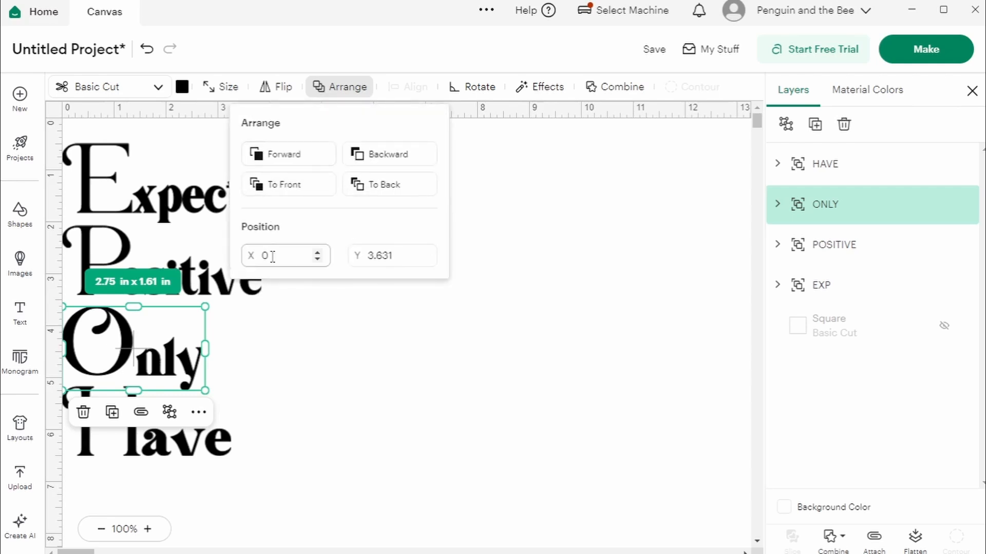
type("1")
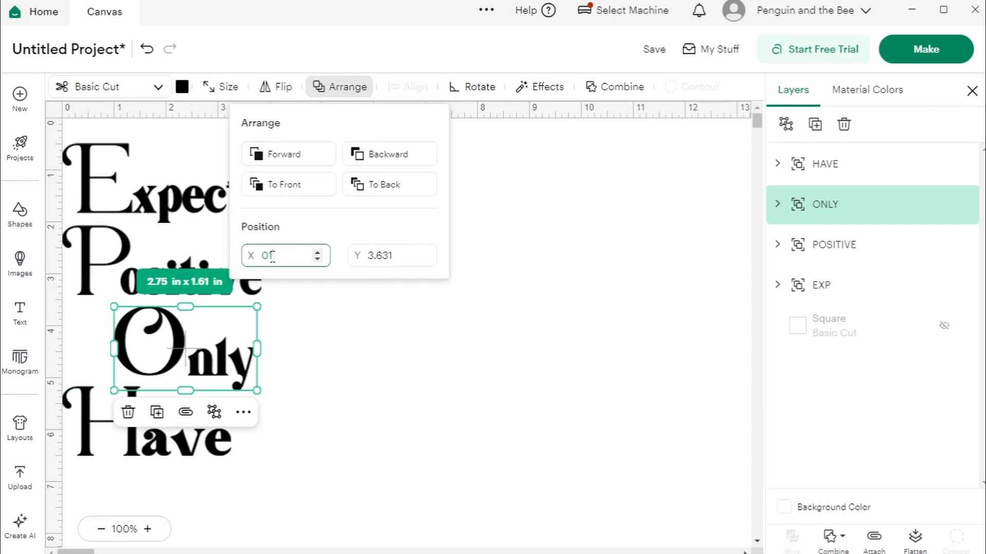
Step: Indent the word Positive further by setting its X position to 2
left_click(124, 287)
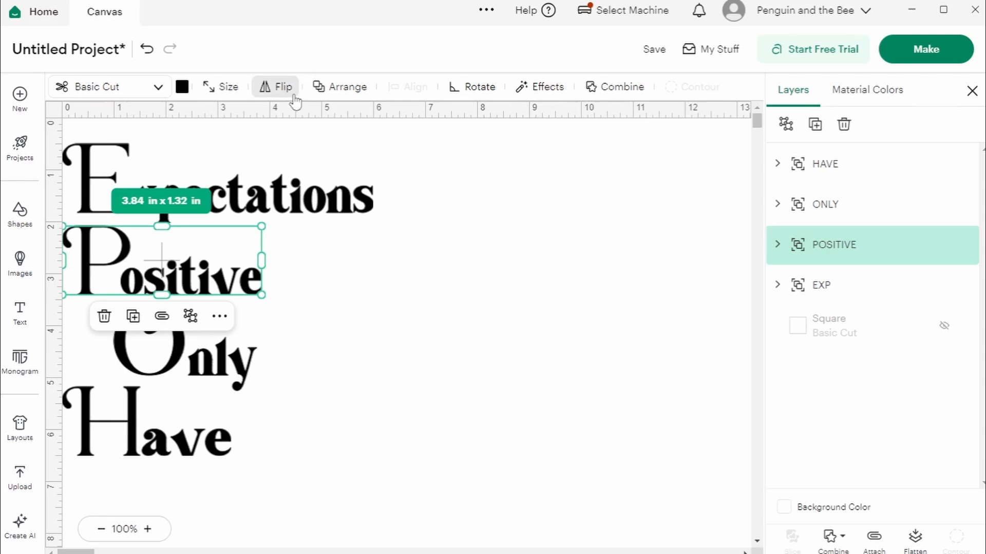
left_click(337, 88)
left_click(275, 257)
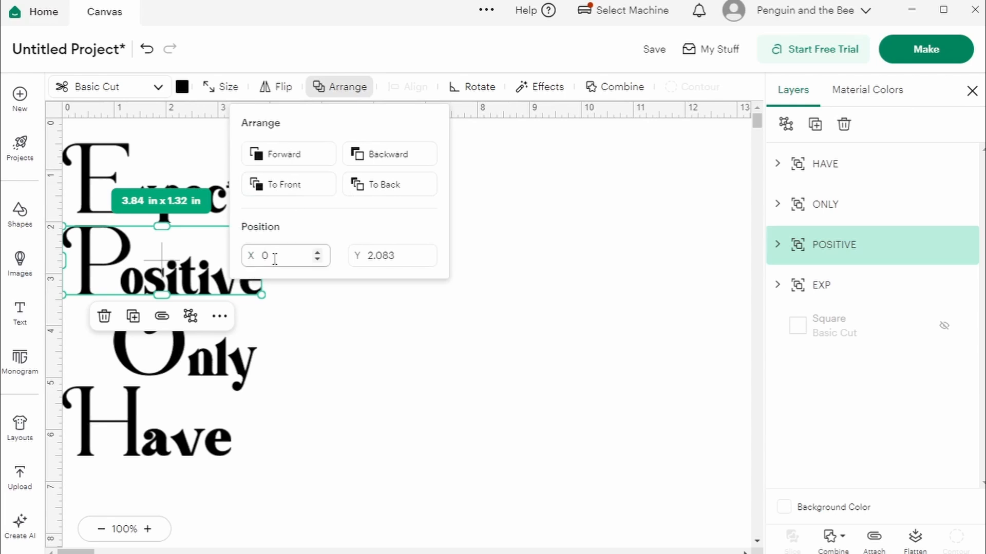
type("2")
Step: Set the X position of the word Expectations to 3 and deselect it
left_click(157, 201)
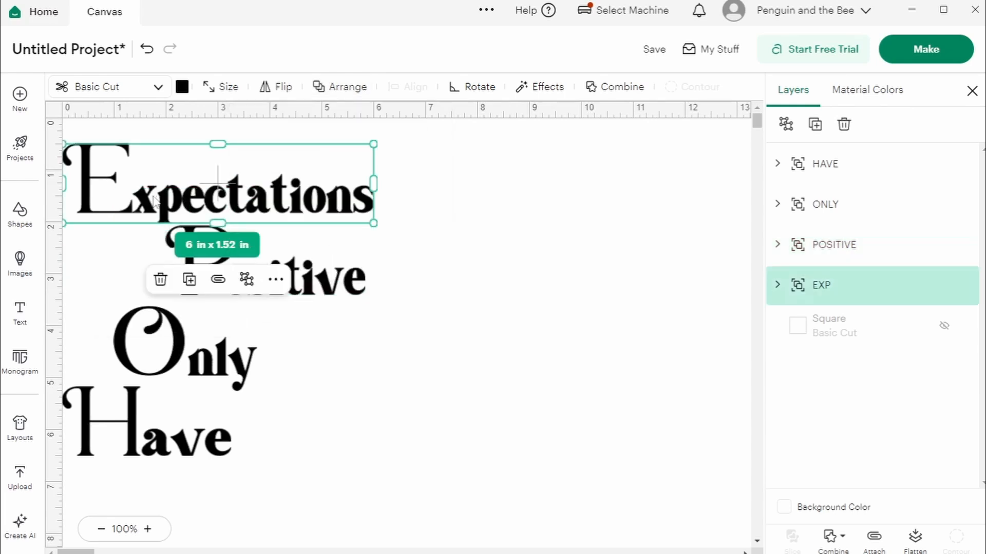
left_click(326, 97)
left_click(269, 257)
type("3")
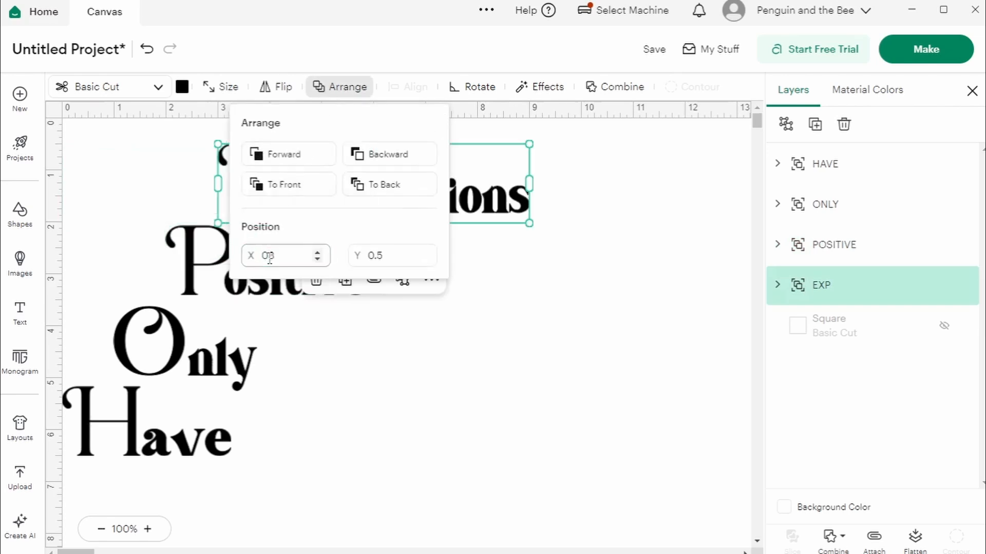
left_click(366, 365)
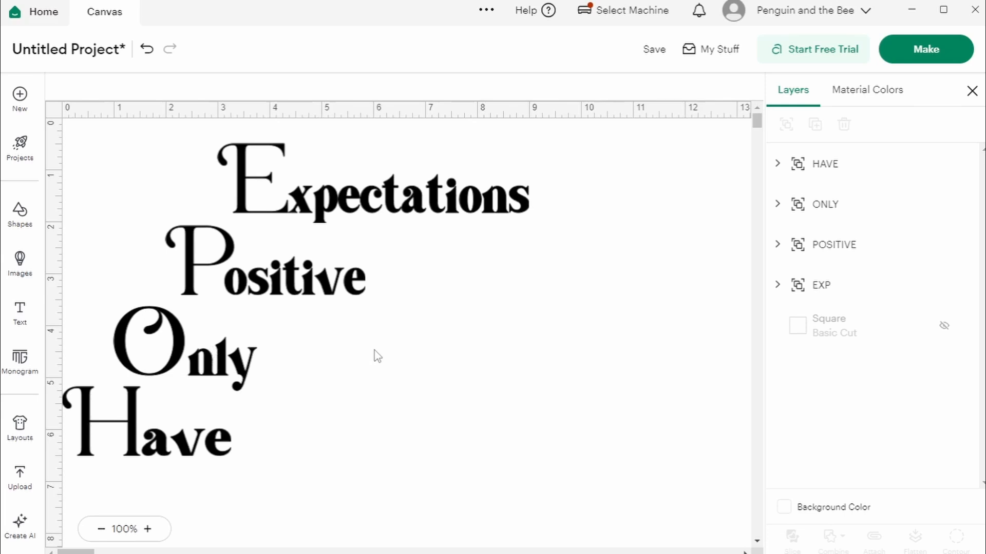
Step: Move all four staggered words together about 2.5 inches to the right on the canvas, then deselect them
left_click_drag(77, 128, 646, 507)
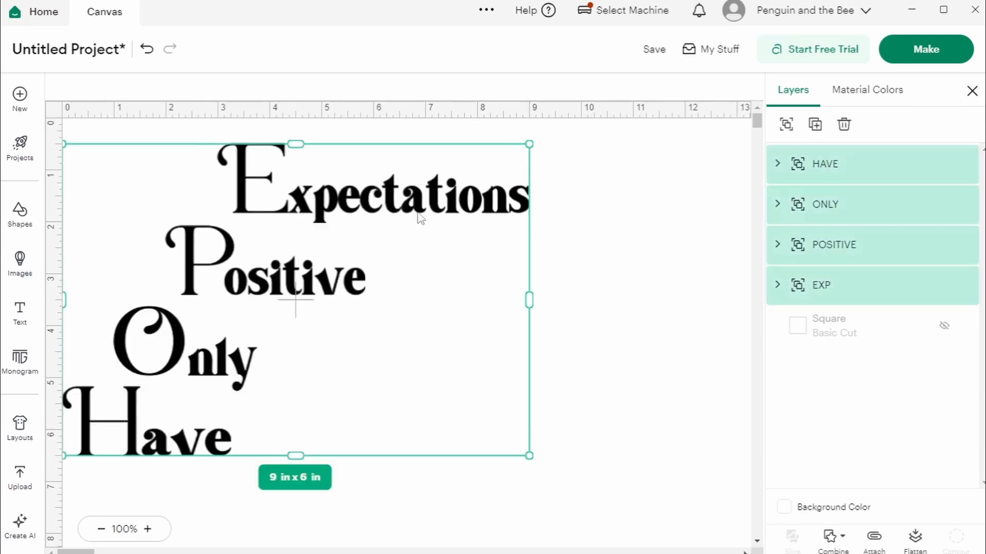
left_click_drag(411, 211, 539, 211)
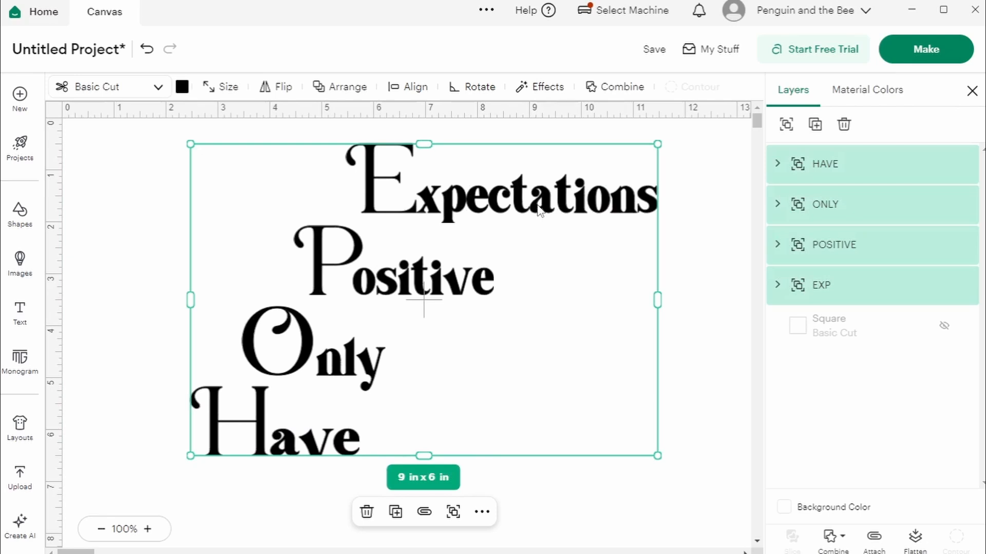
left_click(114, 219)
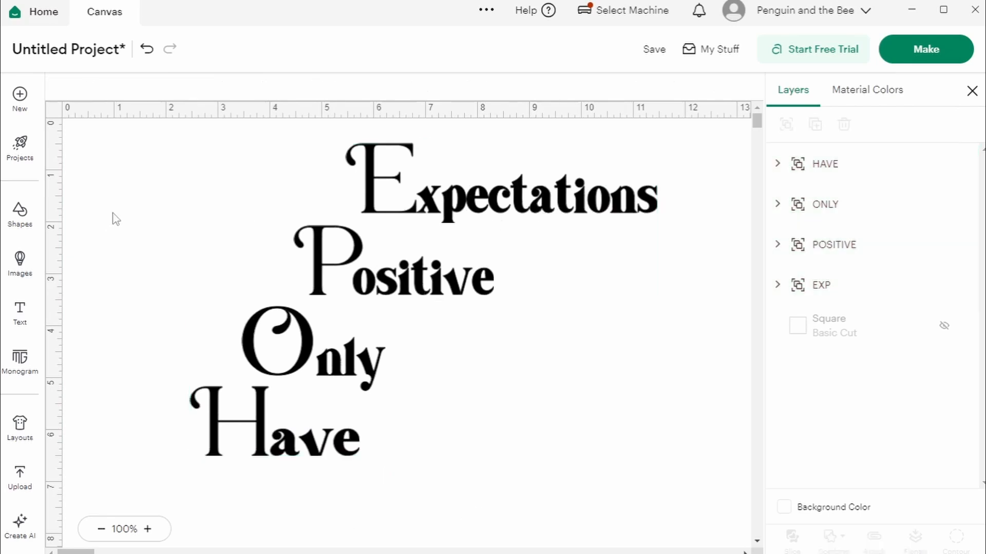